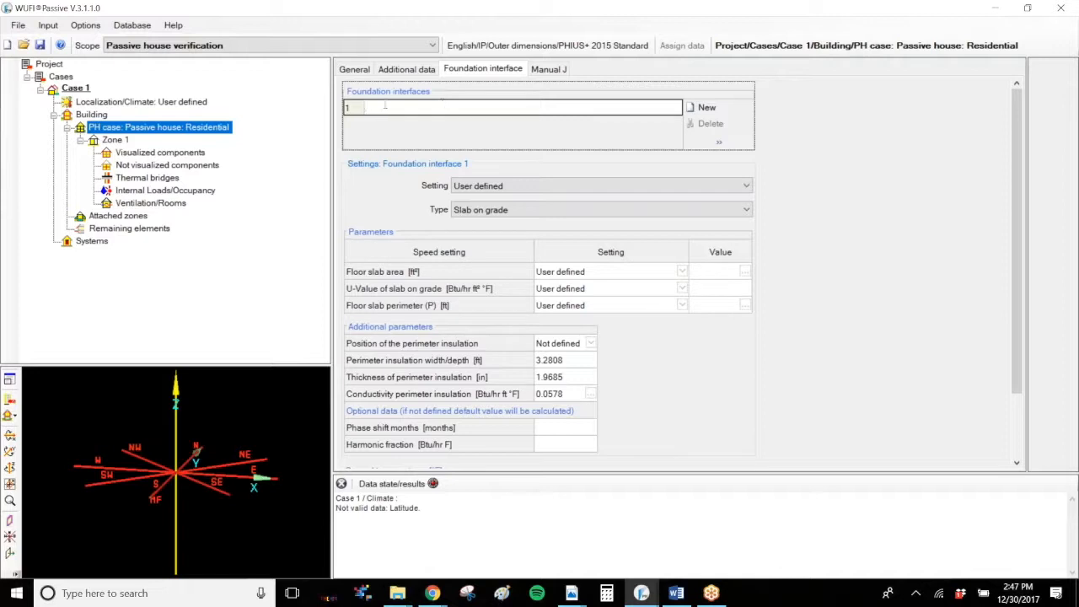
# Step: Add two more foundation interfaces to the list and reselect the first one
pyautogui.click(743, 109)
pyautogui.click(743, 111)
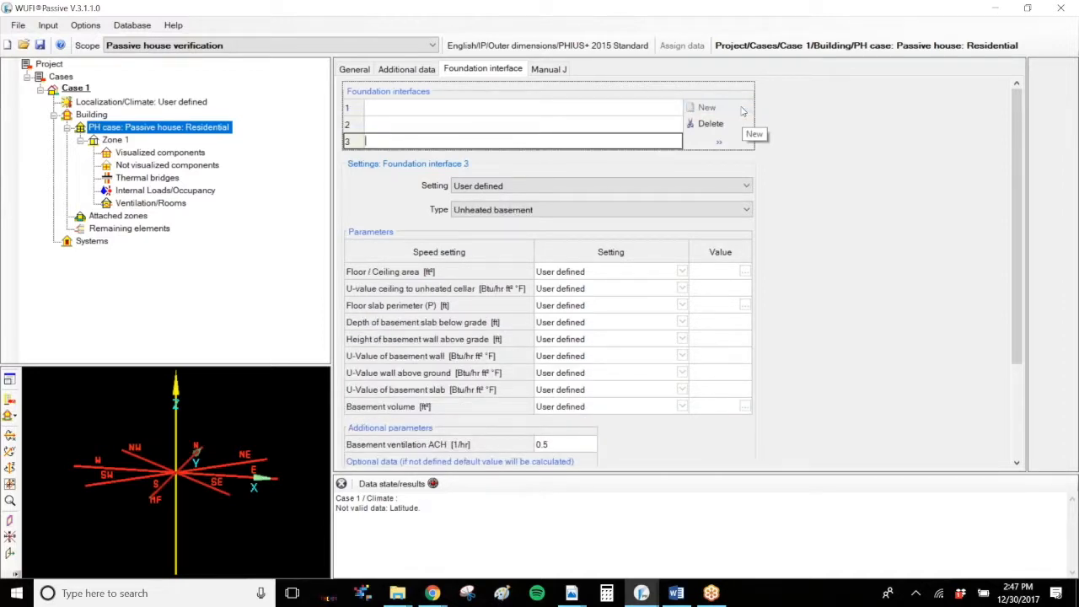
pyautogui.click(449, 124)
pyautogui.click(447, 109)
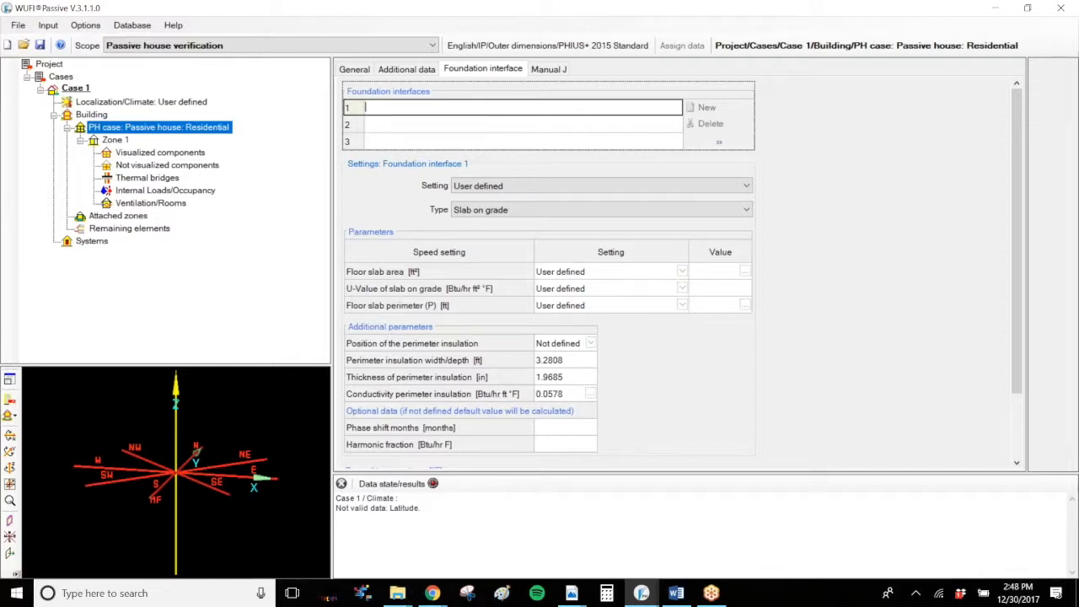
# Step: Look through the three foundation interfaces and delete the two extra ones
pyautogui.click(427, 127)
pyautogui.click(427, 146)
pyautogui.click(423, 132)
pyautogui.click(426, 110)
pyautogui.click(418, 129)
pyautogui.click(406, 126)
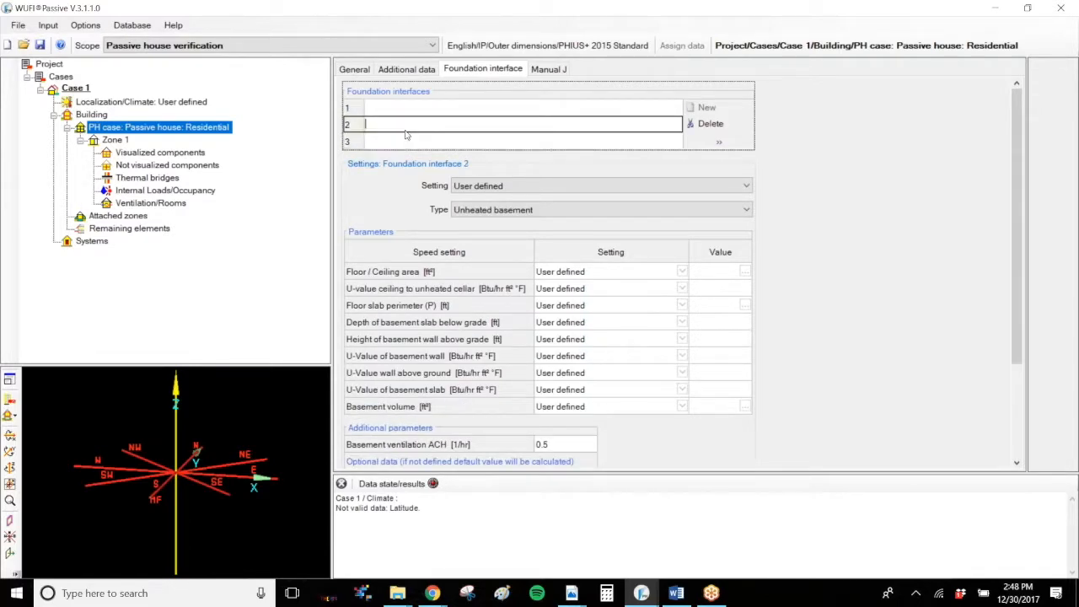
pyautogui.click(711, 123)
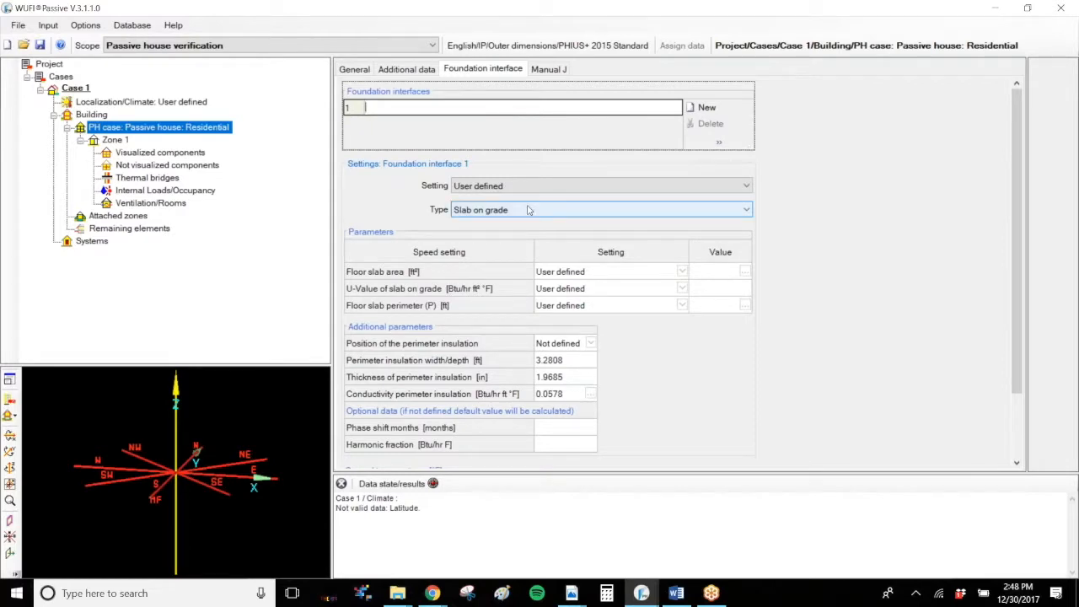
# Step: Name the foundation interface "Slab on grade" and check its Setting and Type options
pyautogui.write('Slab on grade')
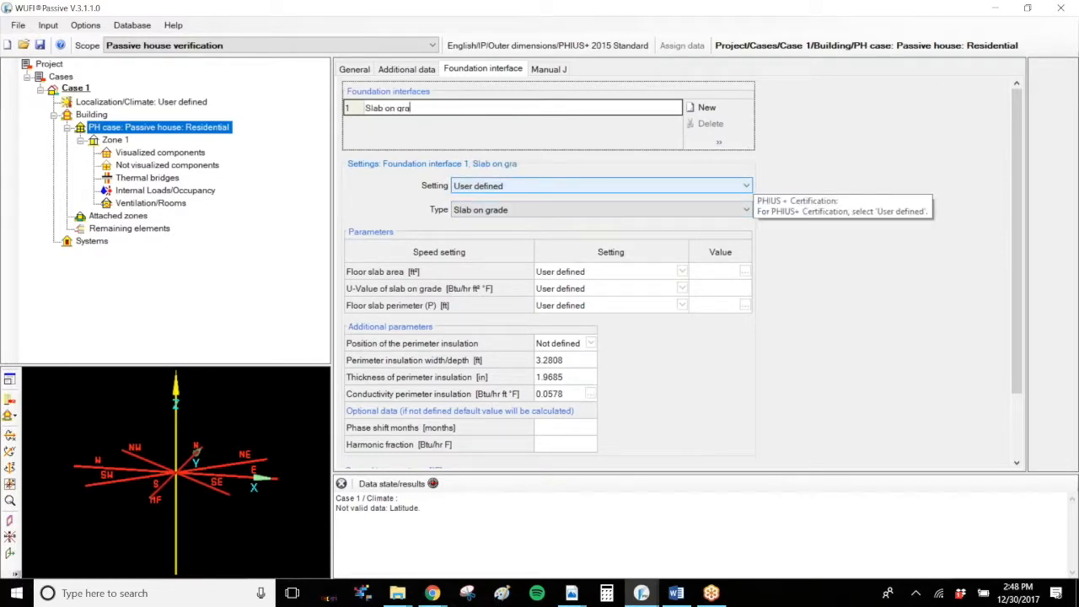
pyautogui.click(540, 187)
pyautogui.click(540, 188)
pyautogui.click(532, 211)
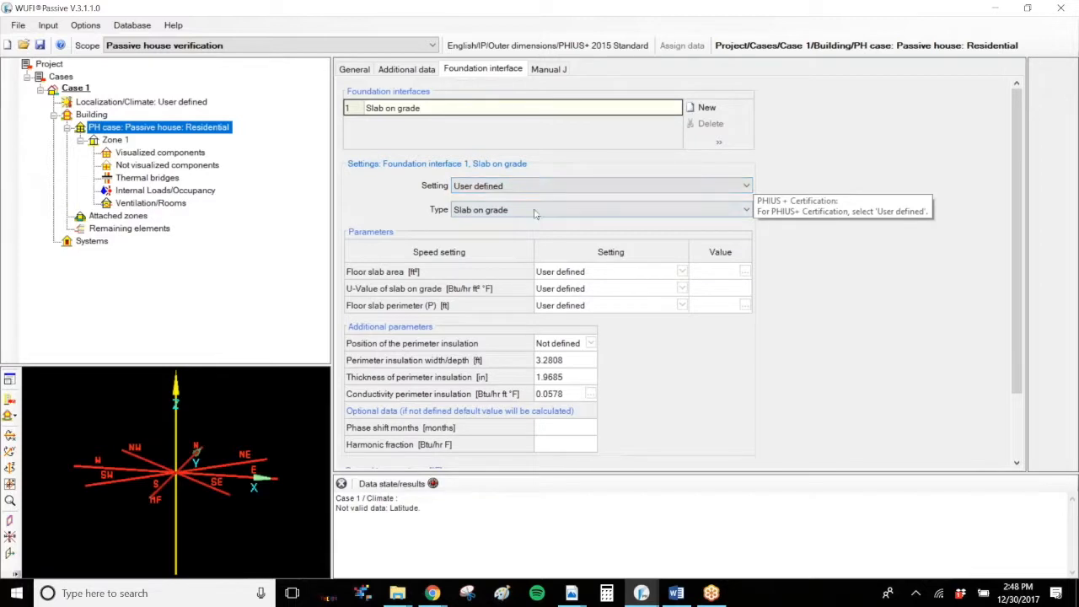
pyautogui.click(534, 213)
# Step: Set the floor slab area to be taken from the visualized geometry
pyautogui.click(662, 270)
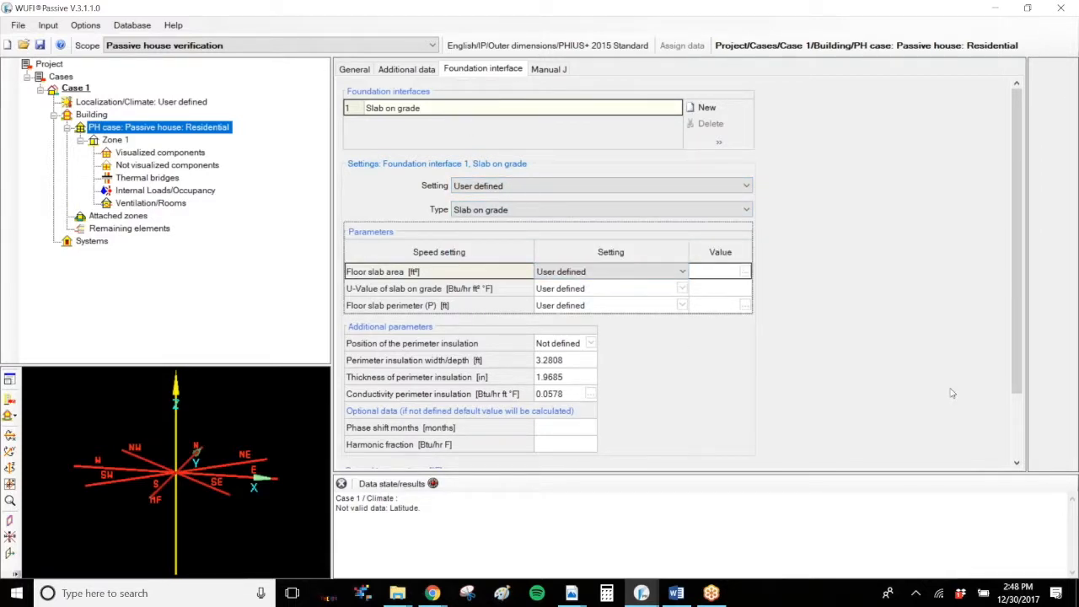
pyautogui.click(684, 270)
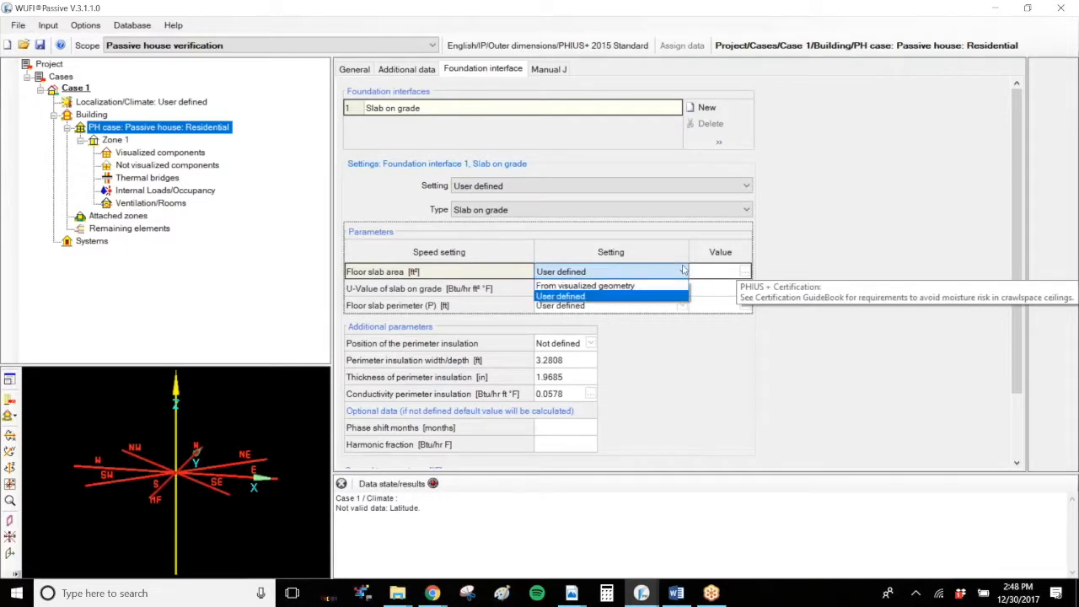
pyautogui.click(633, 285)
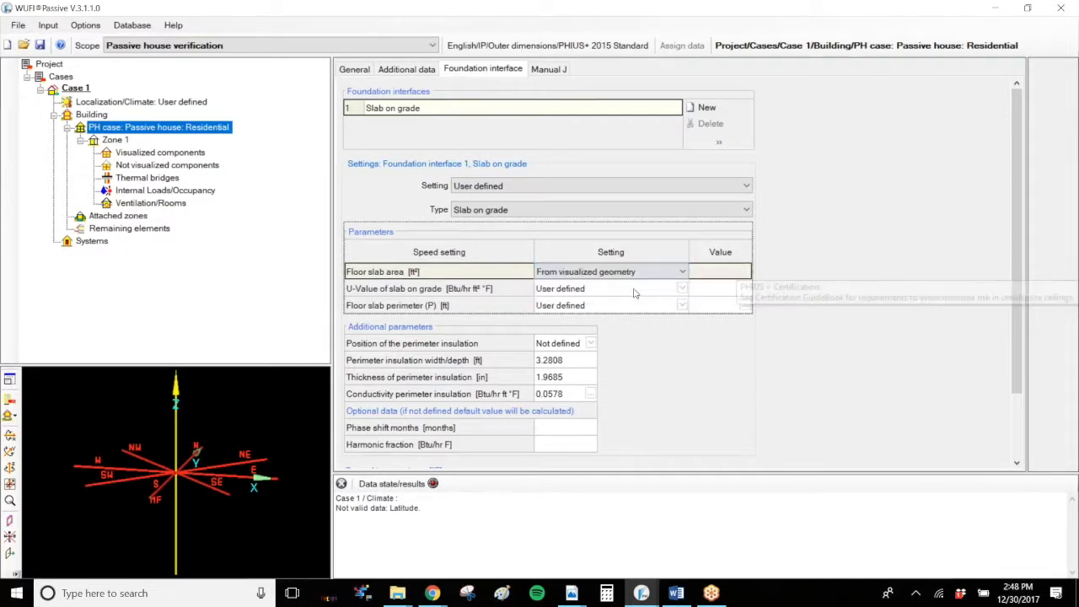
pyautogui.click(639, 273)
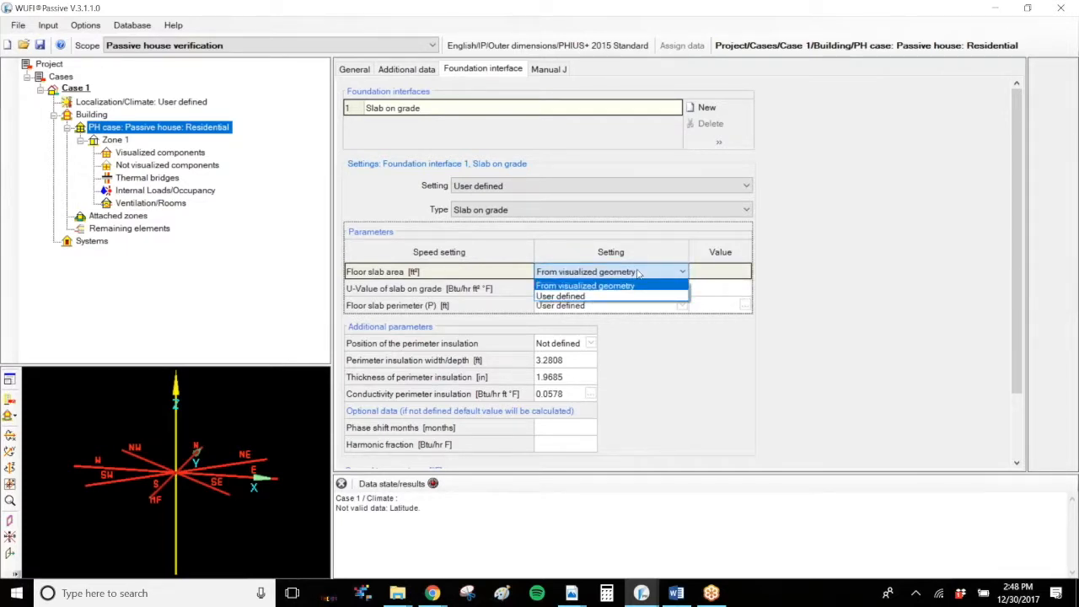
pyautogui.click(638, 273)
pyautogui.click(638, 274)
# Step: Switch the floor slab area to User defined with a value of 500 ft²
pyautogui.click(611, 294)
pyautogui.click(704, 273)
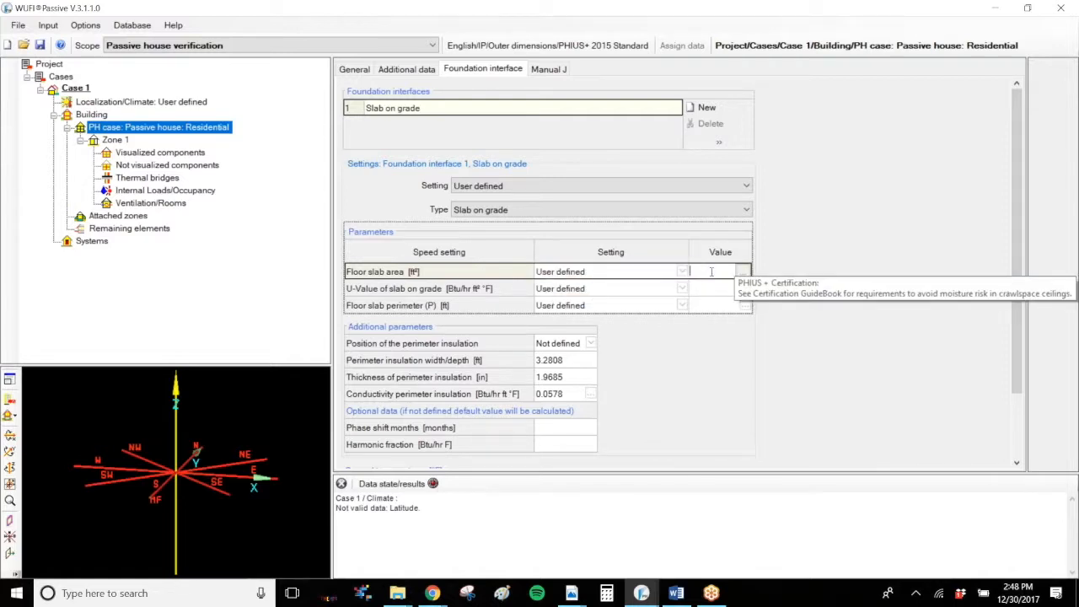
pyautogui.write('500')
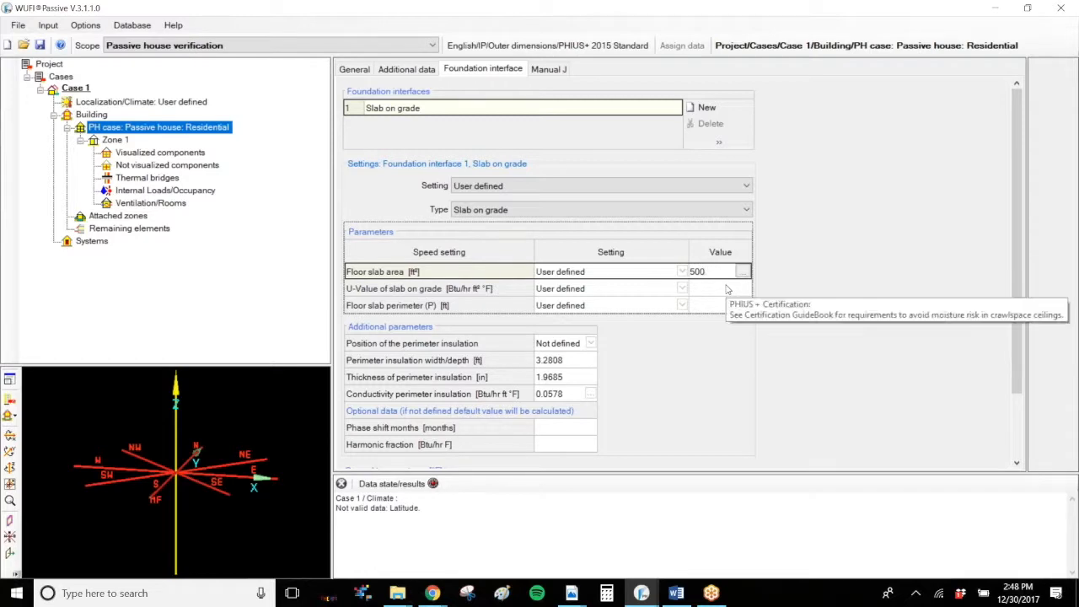
# Step: Set the U-value of the slab on grade to Detect automatically
pyautogui.click(728, 288)
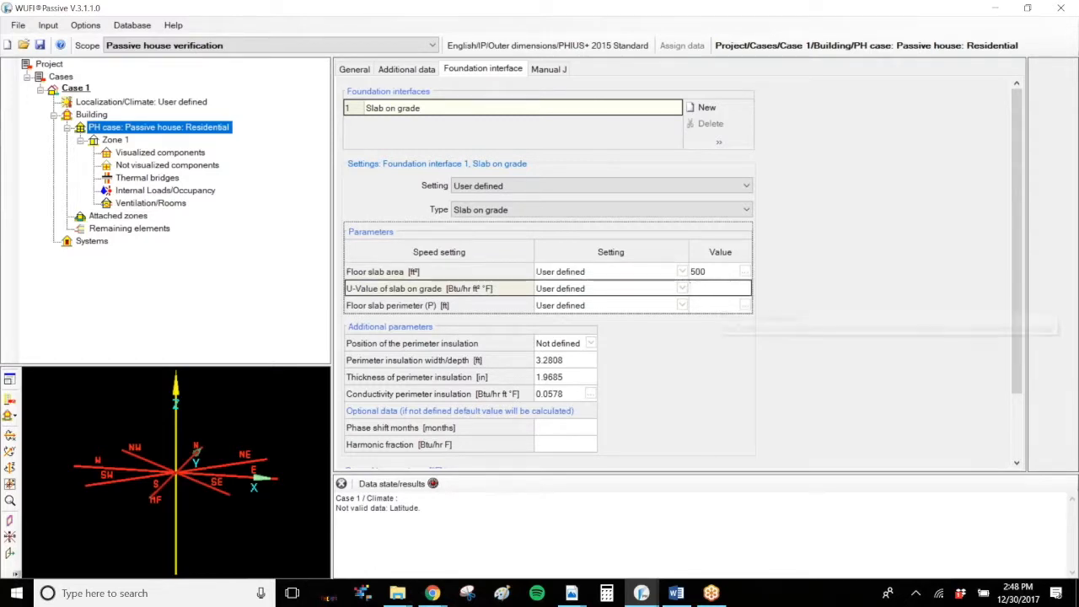
pyautogui.click(597, 290)
pyautogui.click(597, 290)
pyautogui.click(597, 290)
pyautogui.click(607, 302)
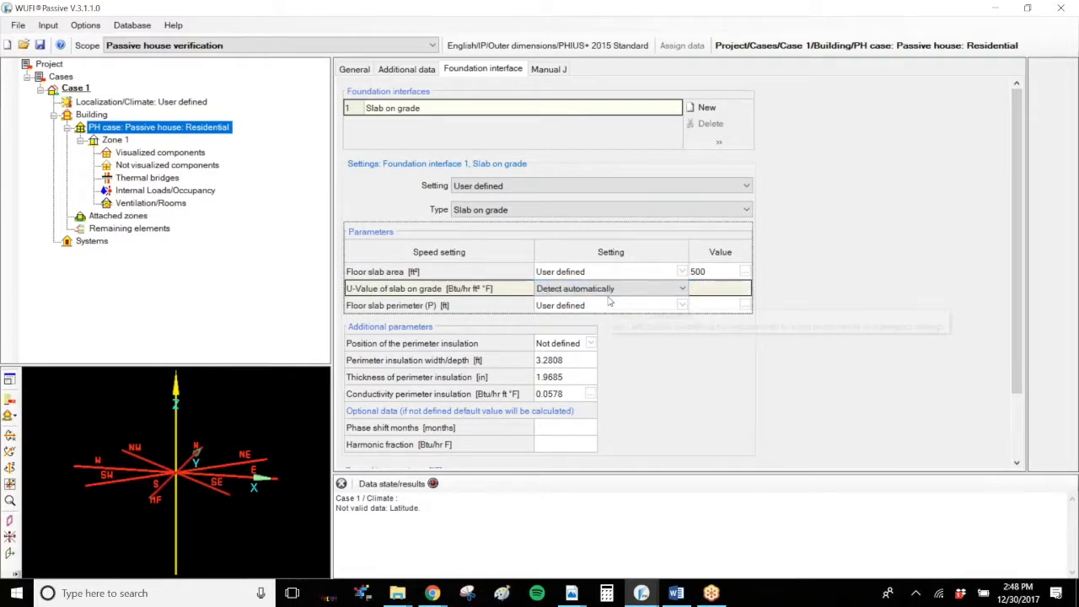
pyautogui.click(621, 291)
pyautogui.click(620, 291)
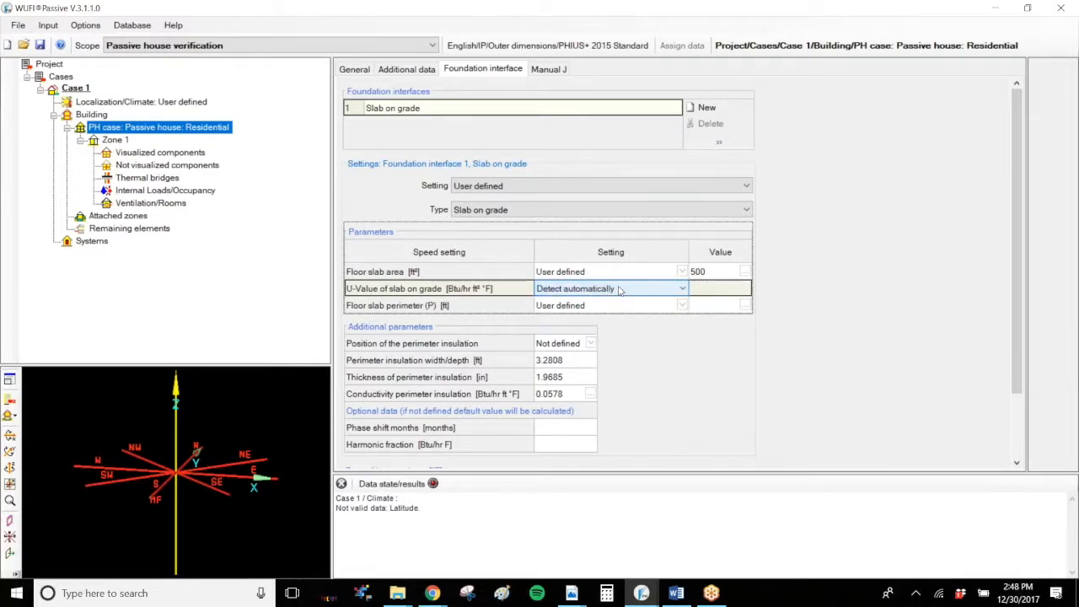
# Step: Set both the floor slab area and the floor slab perimeter to From visualized geometry
pyautogui.click(607, 271)
pyautogui.click(567, 284)
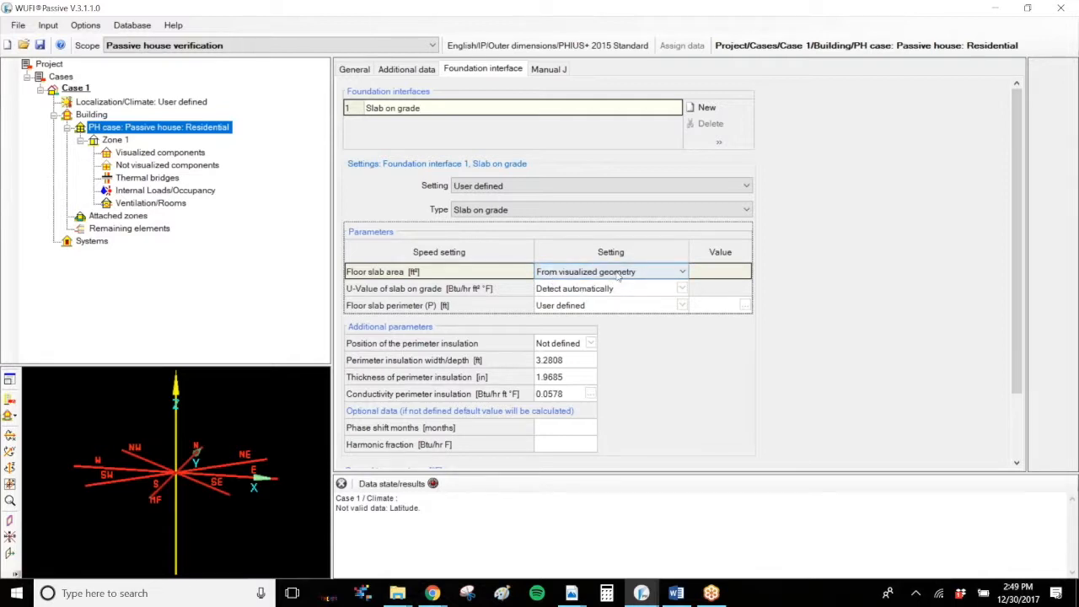
pyautogui.click(660, 307)
pyautogui.click(662, 308)
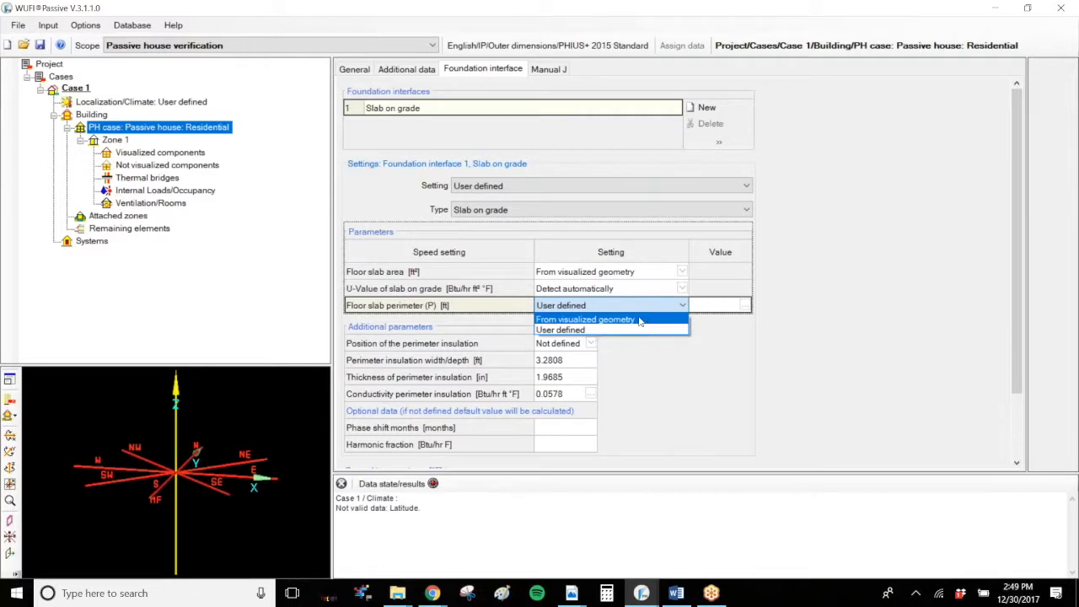
pyautogui.click(639, 320)
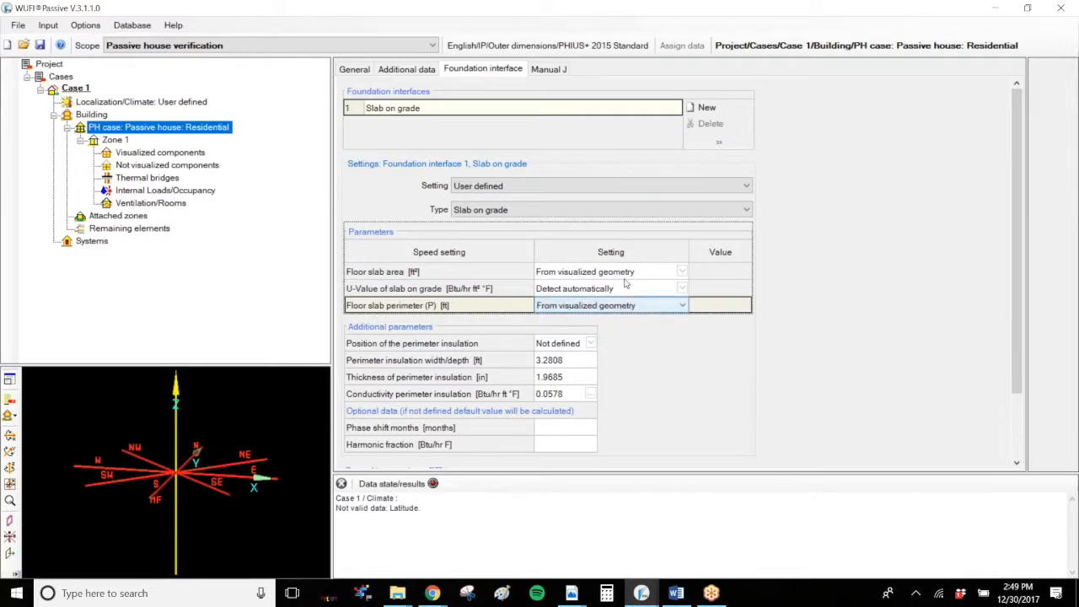
# Step: Make the floor slab perimeter User defined and calculate it with the expression 5+20+5+20
pyautogui.click(660, 306)
pyautogui.click(659, 314)
pyautogui.click(659, 312)
pyautogui.click(658, 327)
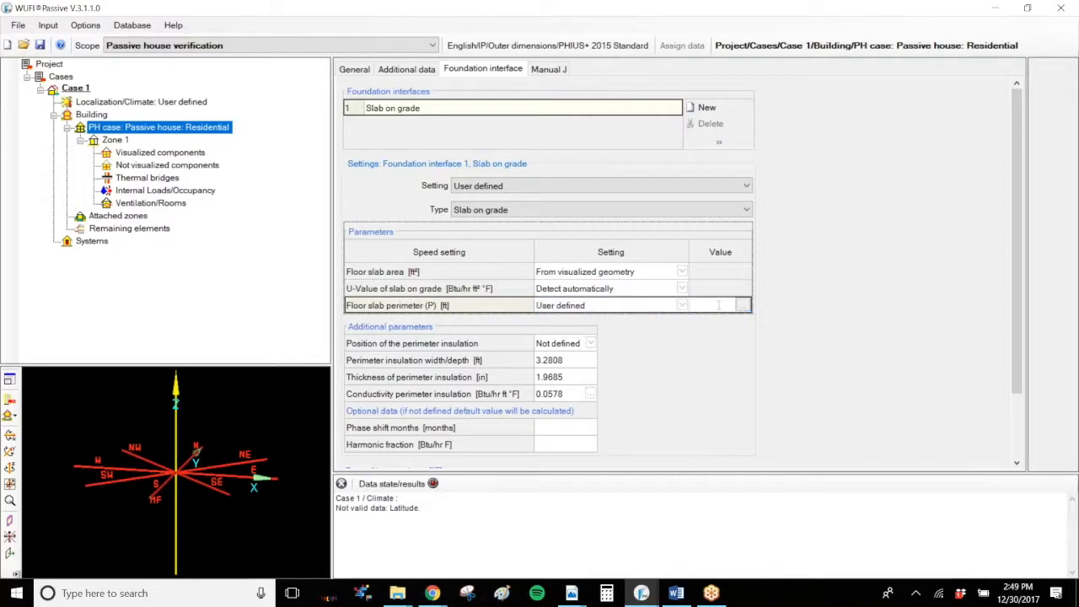
pyautogui.click(744, 307)
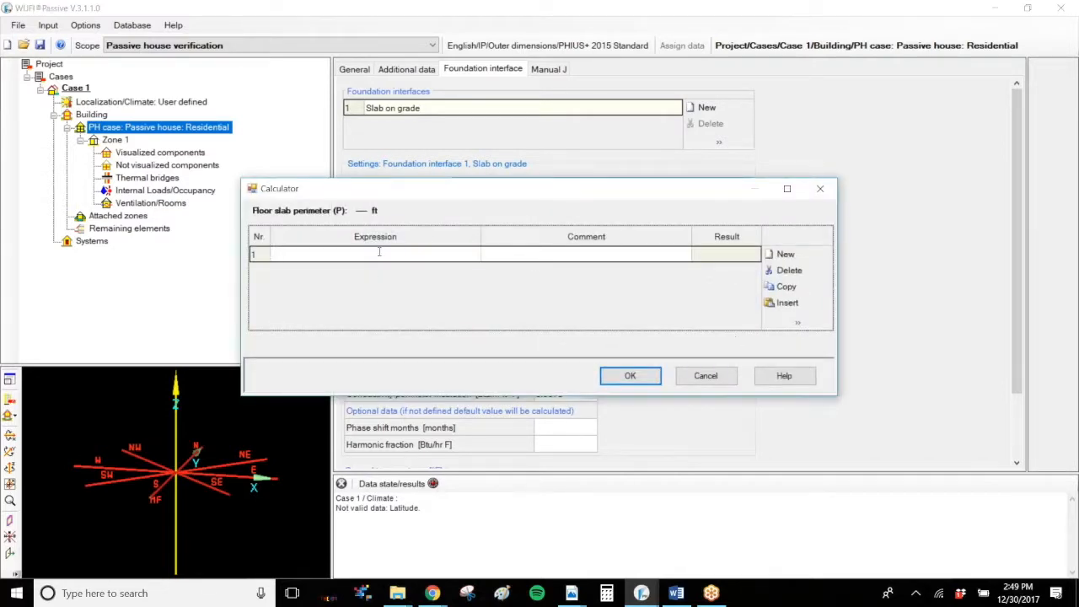
pyautogui.write('5')
pyautogui.write('++')
pyautogui.write('20+5')
pyautogui.write('+20')
pyautogui.click(641, 378)
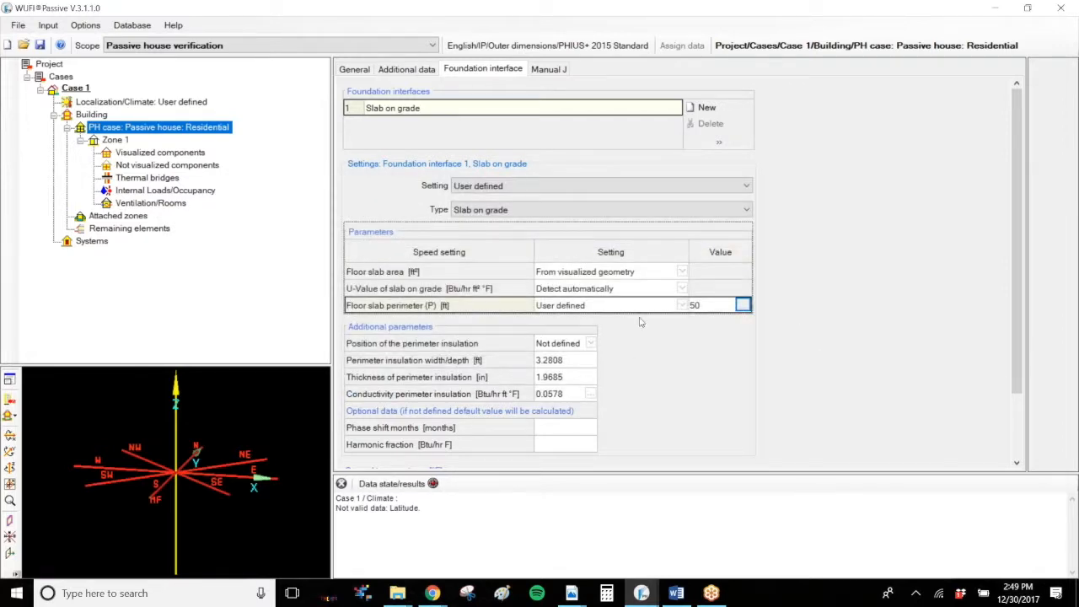
# Step: Return the floor slab perimeter to From visualized geometry
pyautogui.click(682, 306)
pyautogui.click(661, 318)
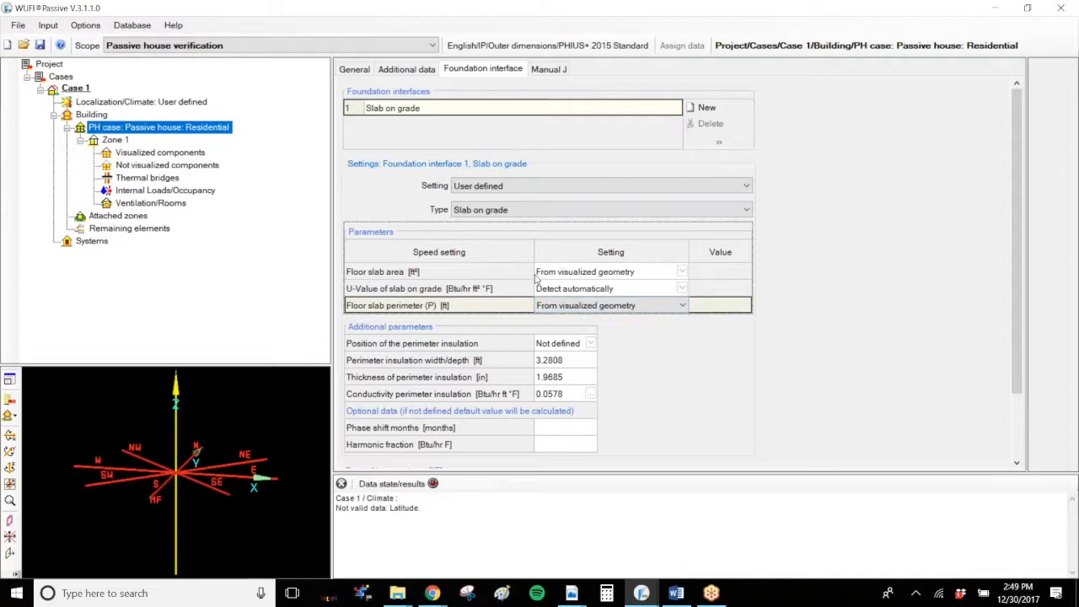
# Step: Switch to the Scranton Passive House PDF in Acrobat Reader and examine the perimeter insulation at the slab edge in Wall Section A
pyautogui.click(484, 344)
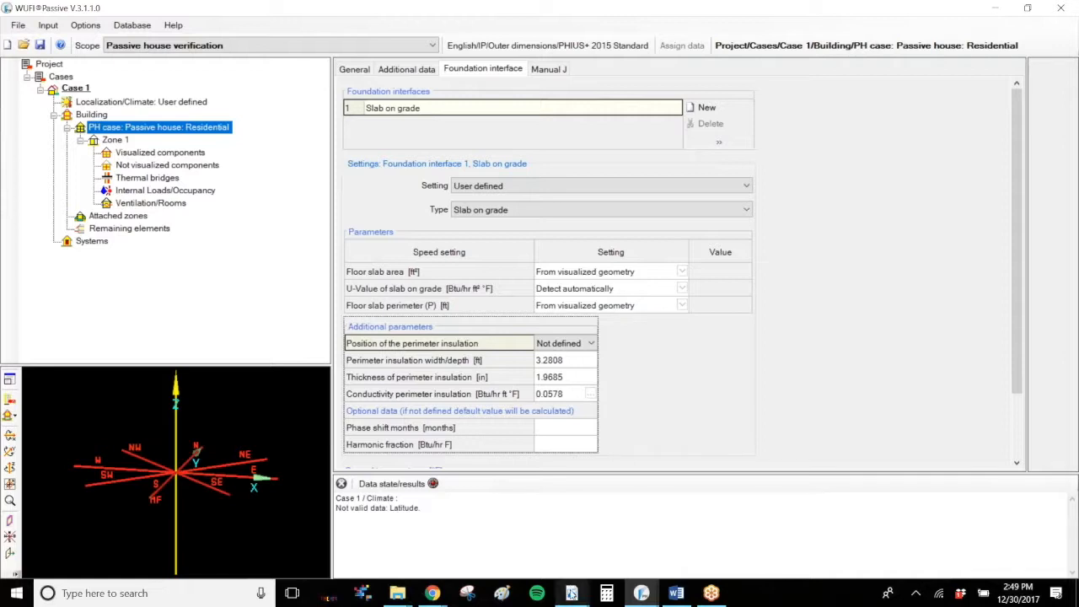
pyautogui.moveTo(572, 594)
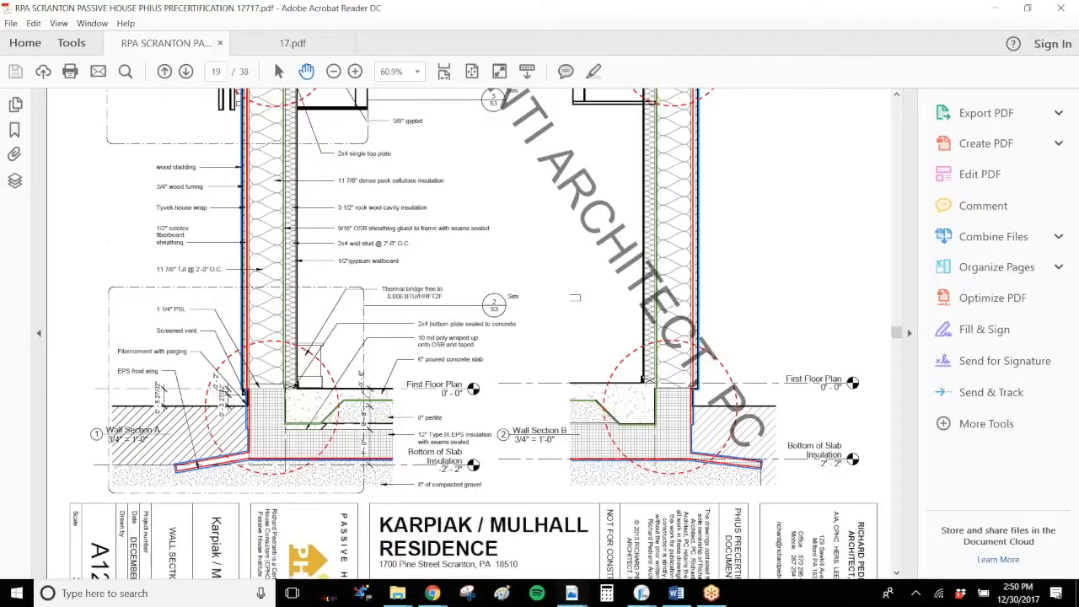
pyautogui.click(522, 539)
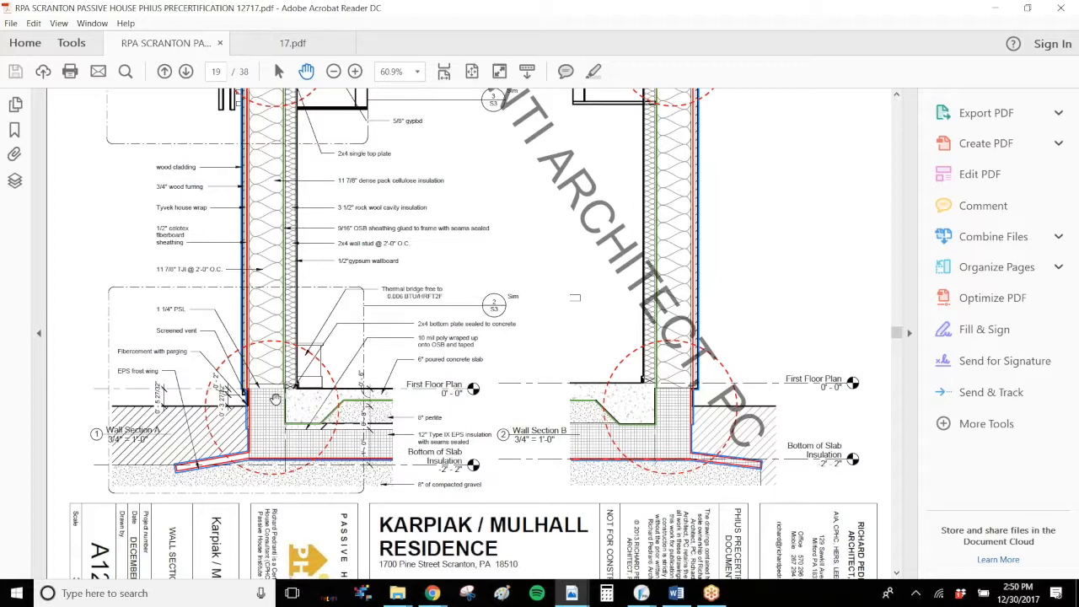
pyautogui.click(333, 71)
pyautogui.click(333, 72)
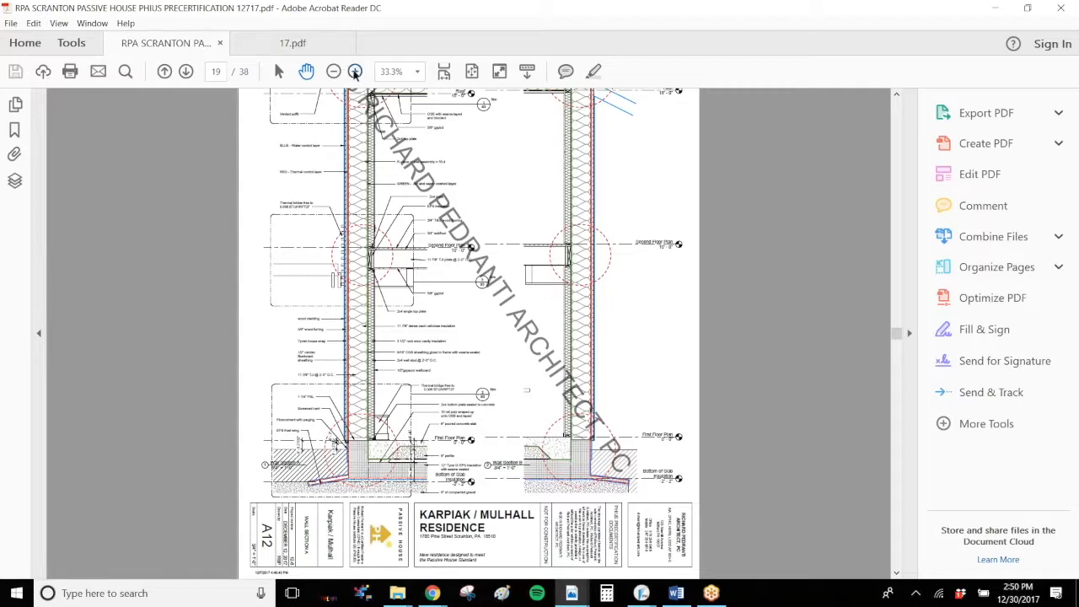
pyautogui.click(355, 72)
pyautogui.scroll(-5, 253, 392)
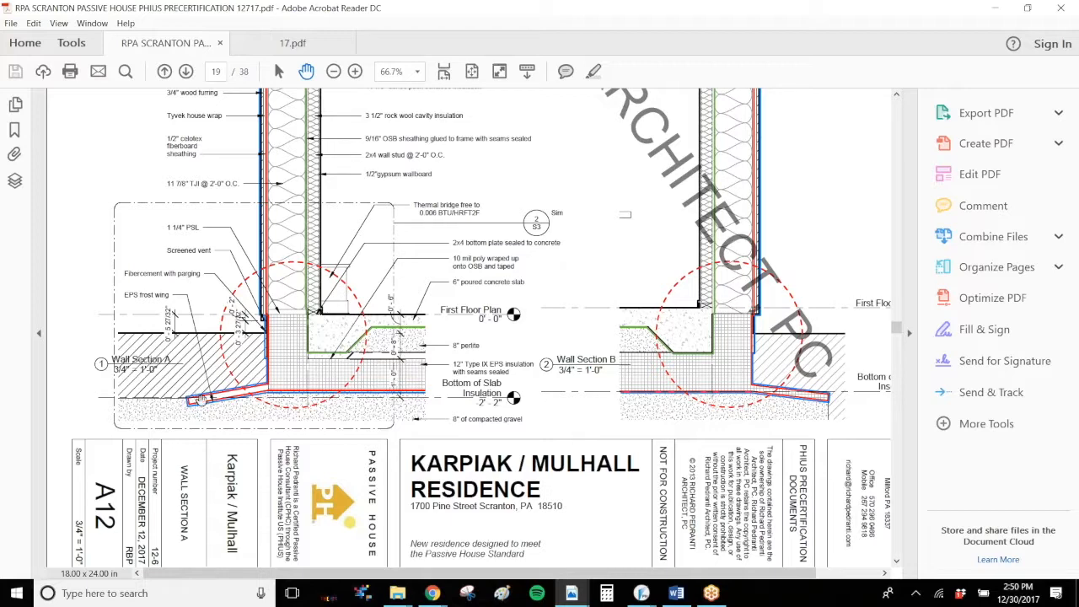
# Step: Switch back to the WUFI Passive project and set the position of the perimeter insulation to Horizontal
pyautogui.click(640, 595)
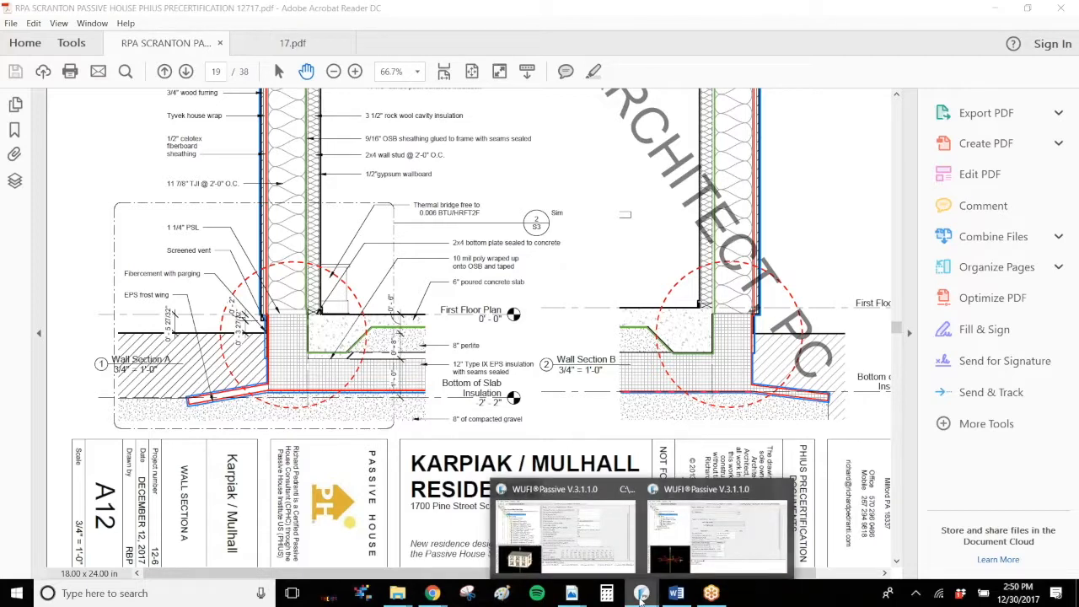
pyautogui.click(688, 539)
pyautogui.click(593, 343)
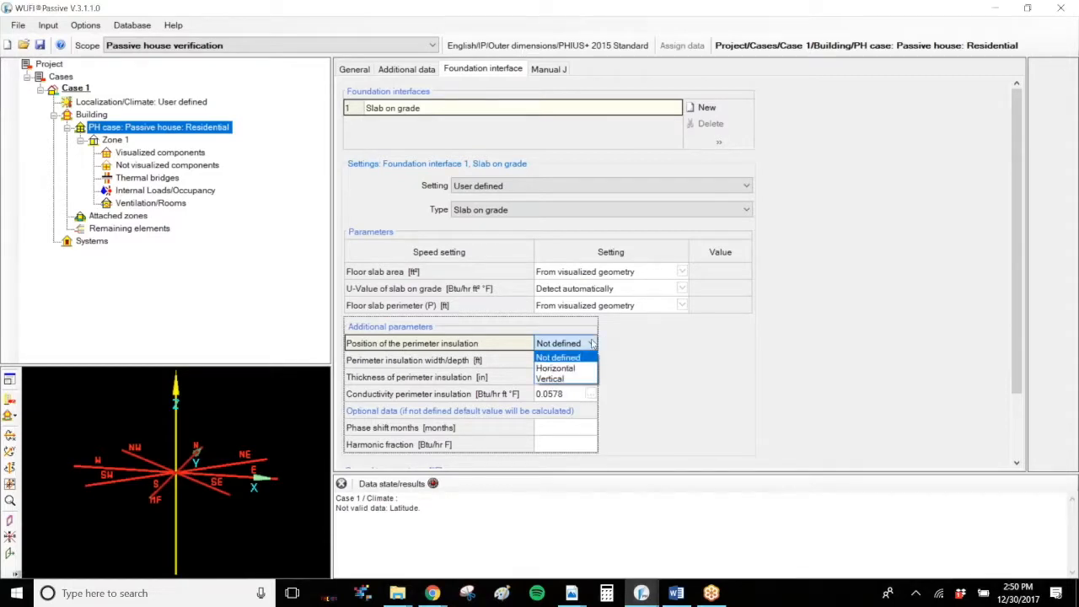
pyautogui.click(567, 369)
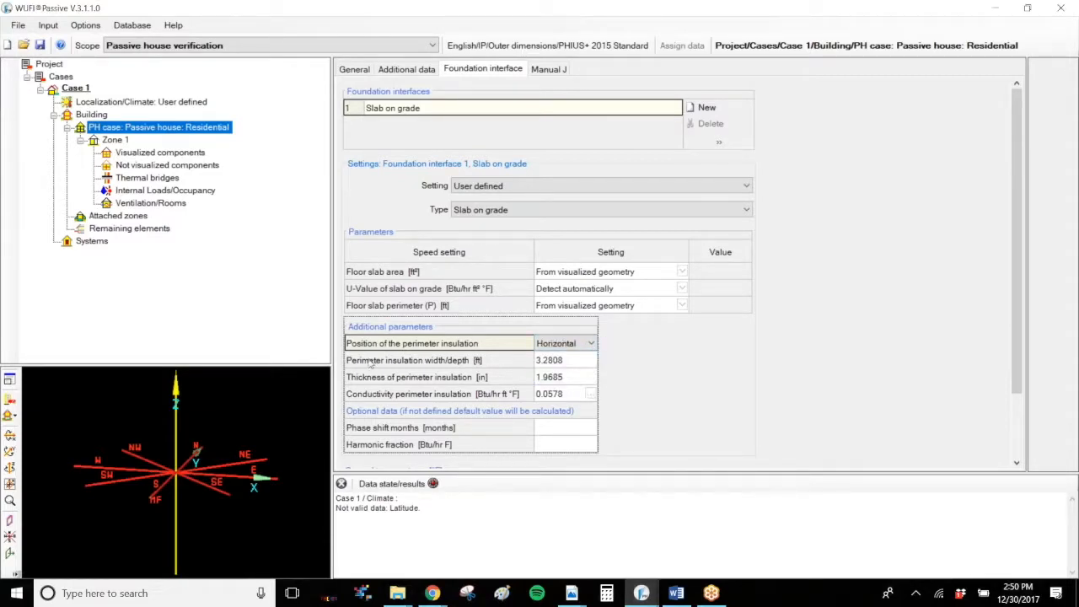
pyautogui.click(548, 347)
pyautogui.click(586, 360)
pyautogui.click(581, 345)
pyautogui.click(570, 364)
# Step: Set the perimeter insulation width/depth to 2 ft and its thickness to 2 in
pyautogui.click(570, 361)
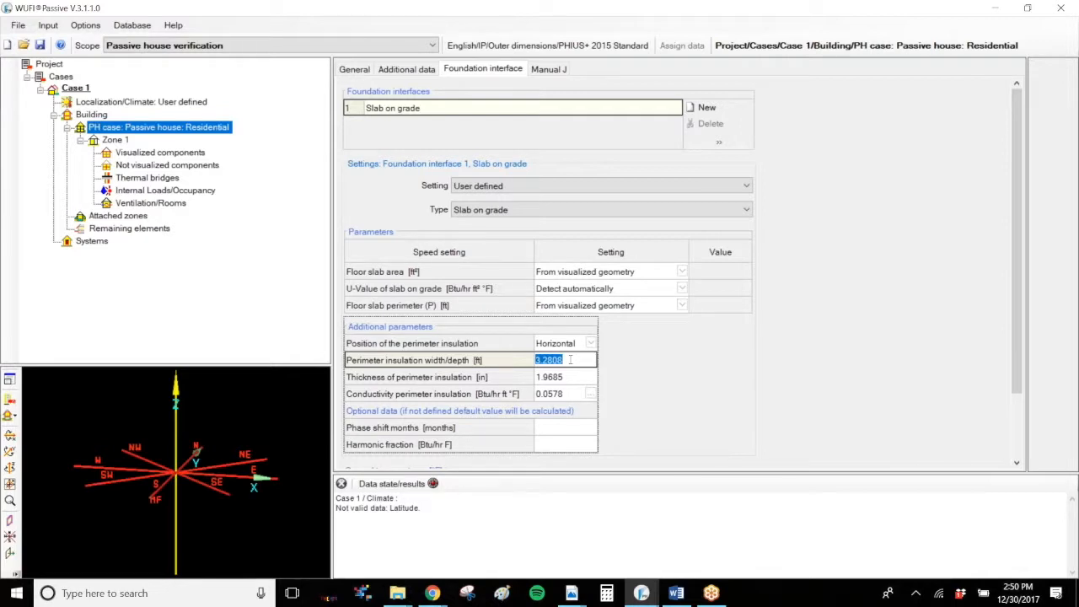
pyautogui.write('24')
pyautogui.press('BackSpace')
pyautogui.moveTo(570, 361); pyautogui.dragTo(497, 363)
pyautogui.click(549, 360)
pyautogui.press('Return')
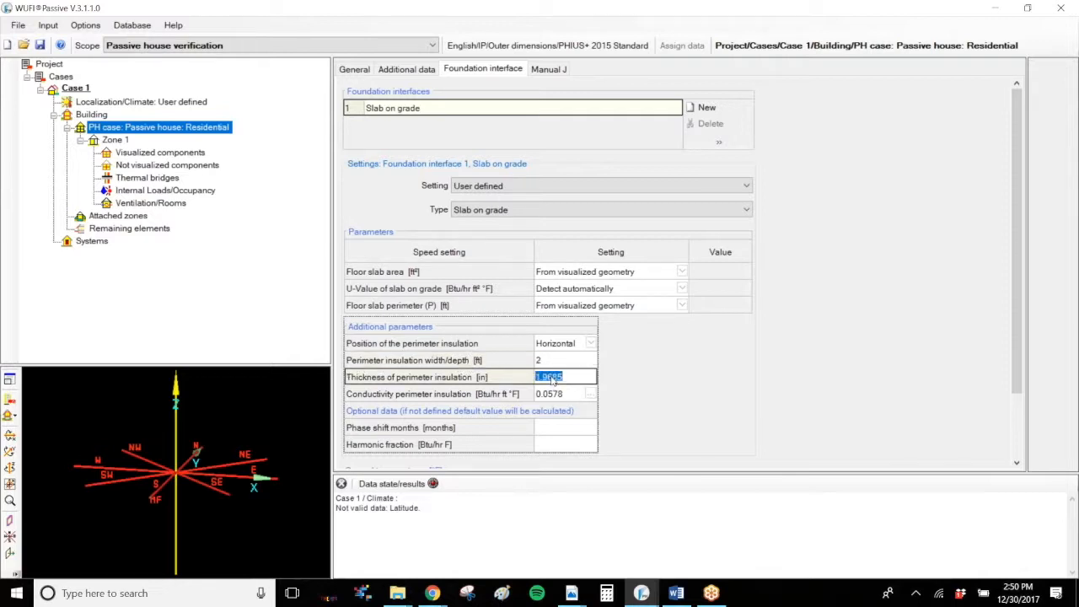
pyautogui.write('2')
pyautogui.press('Return')
# Step: Open the perimeter insulation conductivity for editing and check the EPS frost wing in the wall section PDF
pyautogui.click(565, 394)
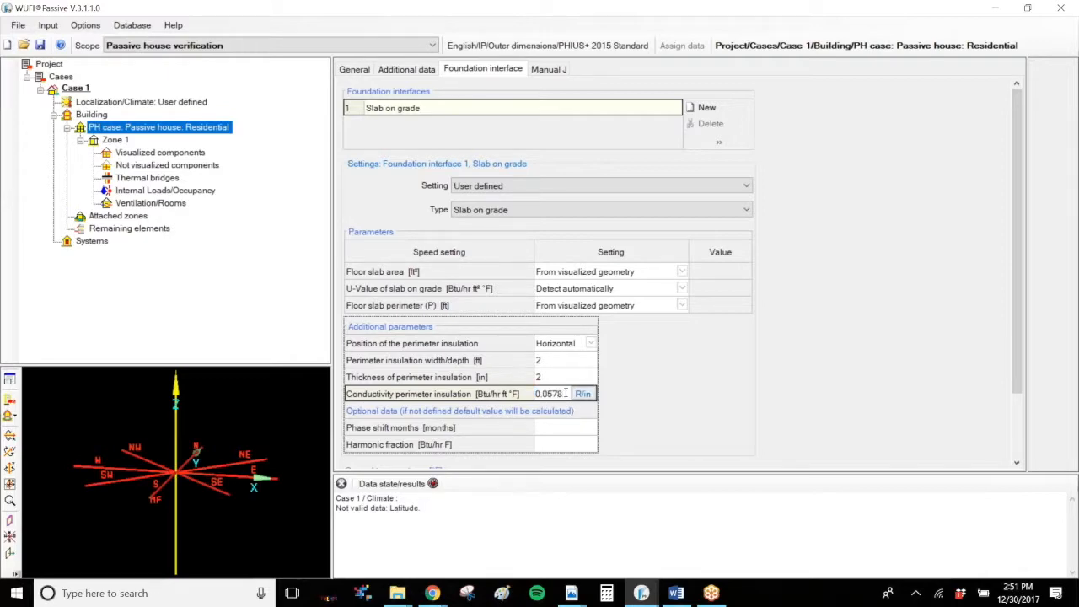
pyautogui.click(573, 593)
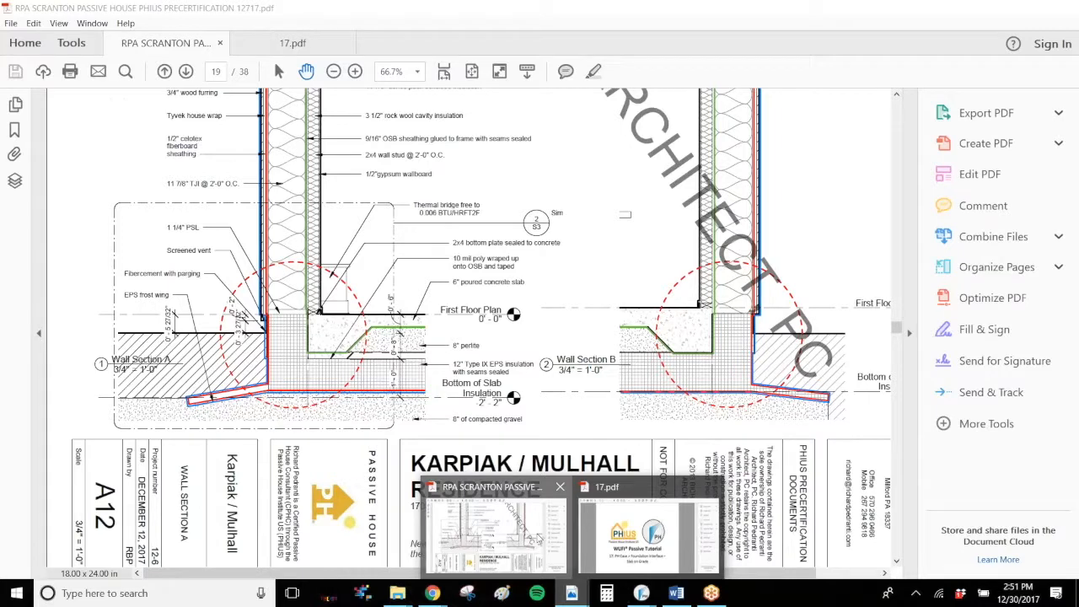
pyautogui.click(494, 527)
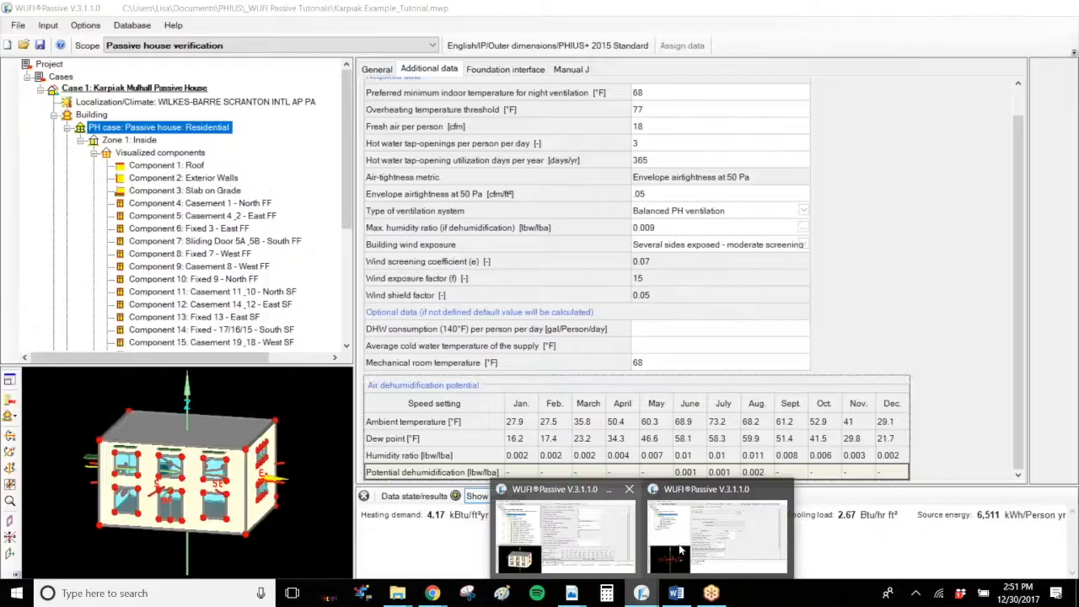
# Step: Switch back to the WUFI Passive project and set the perimeter insulation conductivity by converting 4 R per inch
pyautogui.click(707, 547)
pyautogui.doubleClick(558, 393)
pyautogui.click(563, 394)
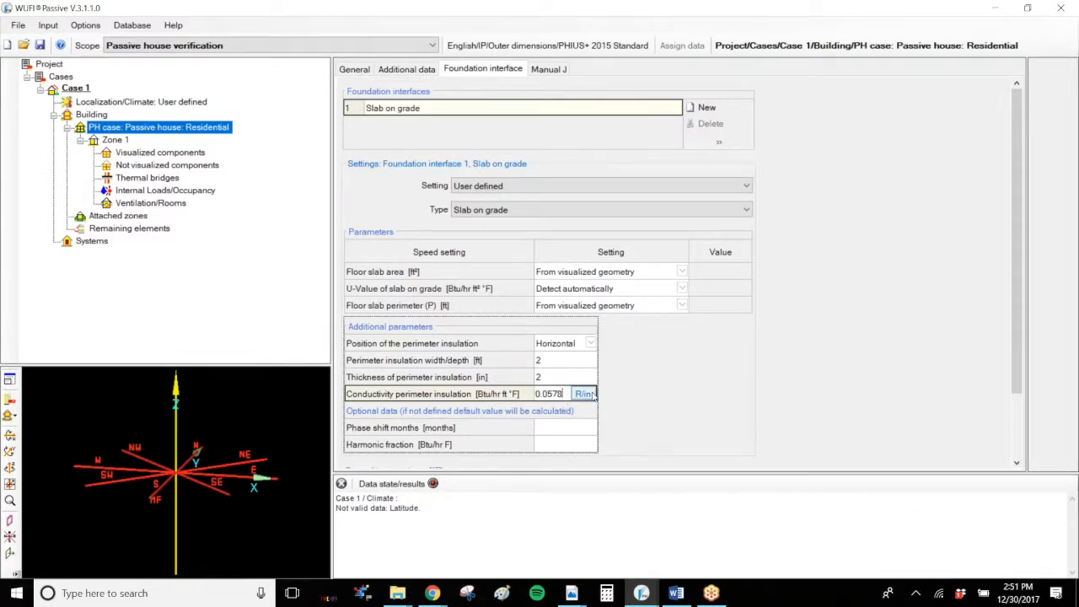
pyautogui.click(582, 394)
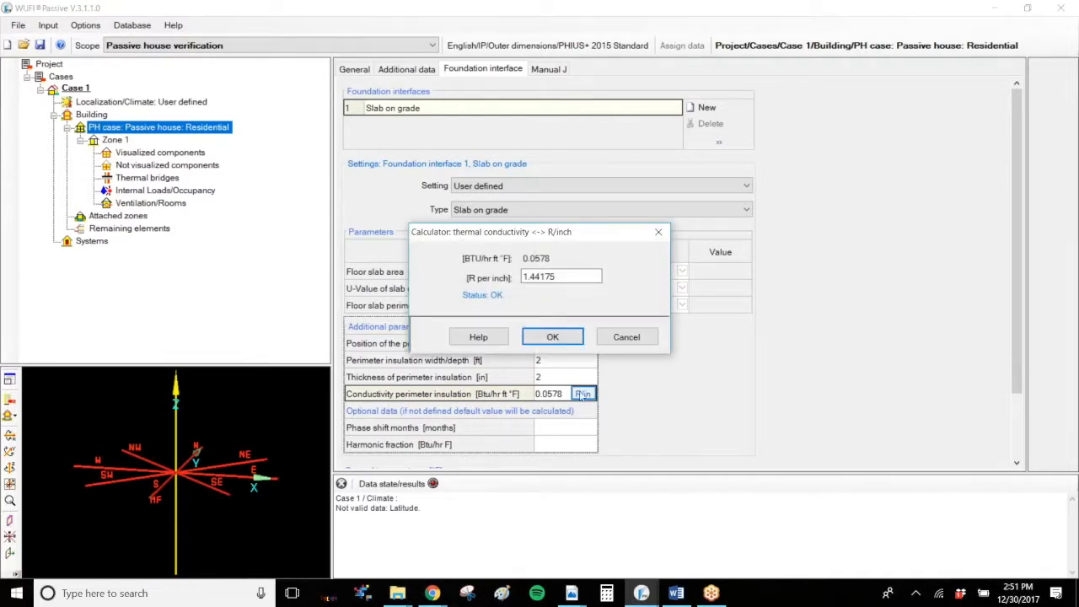
pyautogui.doubleClick(561, 277)
pyautogui.write('4')
pyautogui.click(553, 338)
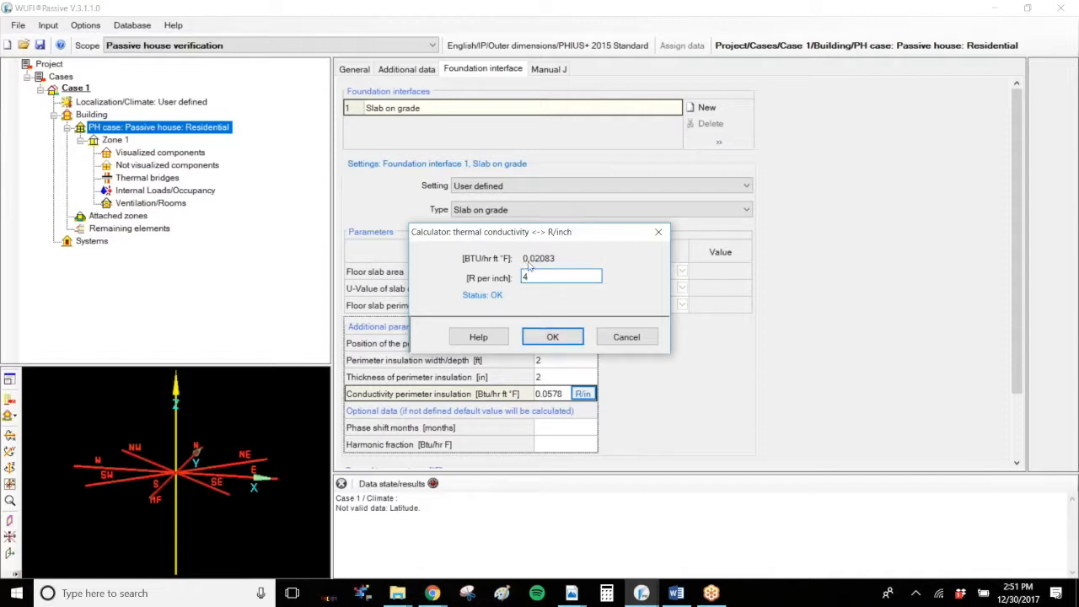
pyautogui.click(553, 336)
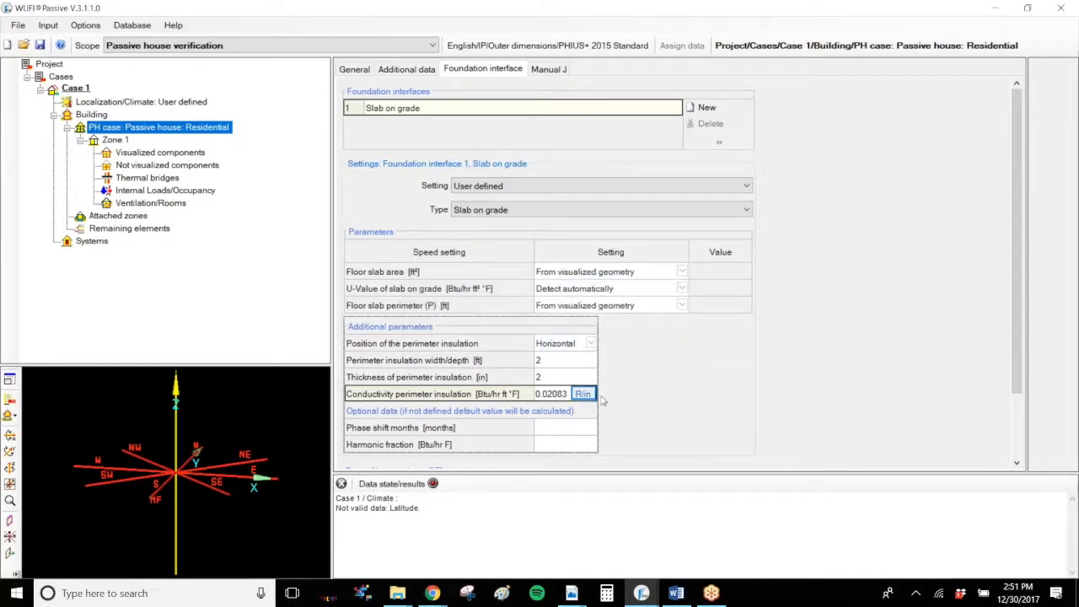
# Step: Re-enter the perimeter insulation conductivity from 4 R per inch with the thermal conductivity calculator and check the conversion
pyautogui.moveTo(568, 394); pyautogui.dragTo(526, 394)
pyautogui.write('4')
pyautogui.click(583, 394)
pyautogui.moveTo(594, 277); pyautogui.dragTo(521, 277)
pyautogui.write('4')
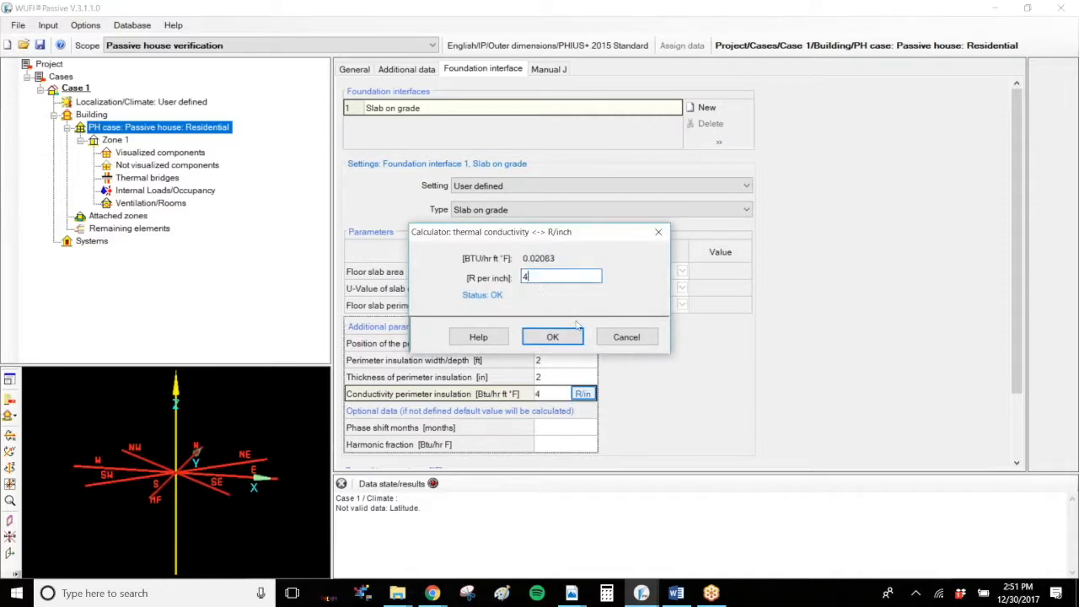
pyautogui.click(568, 346)
pyautogui.click(583, 393)
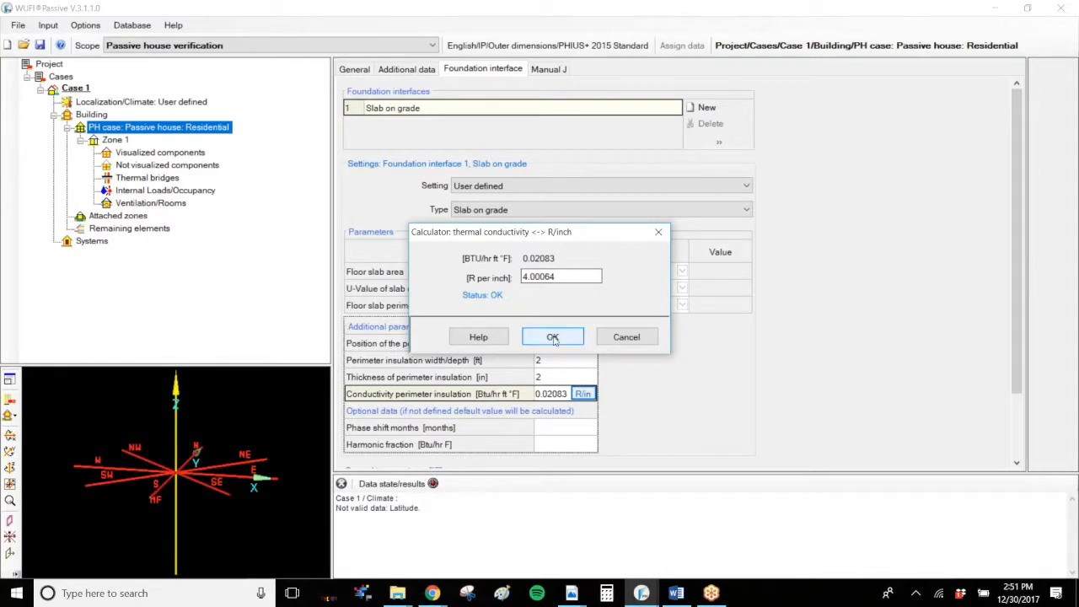
pyautogui.click(553, 338)
# Step: Enlarge the settings area to view the ground temperatures table, and open the foundation interface of the Karpiak Example_Tutorial project
pyautogui.moveTo(664, 475); pyautogui.dragTo(665, 539)
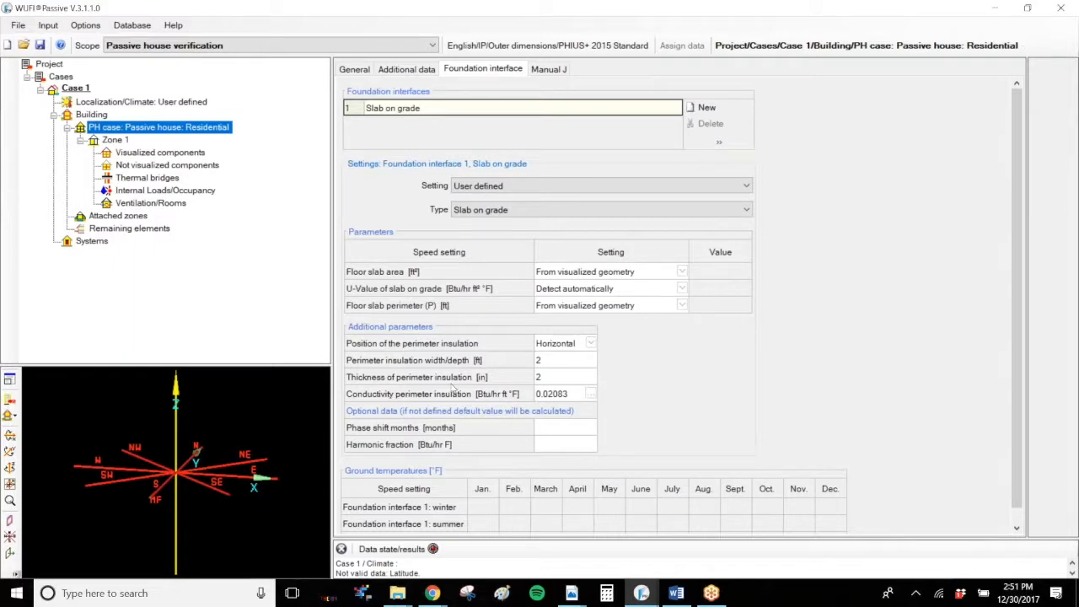
pyautogui.moveTo(1017, 363); pyautogui.dragTo(1010, 235)
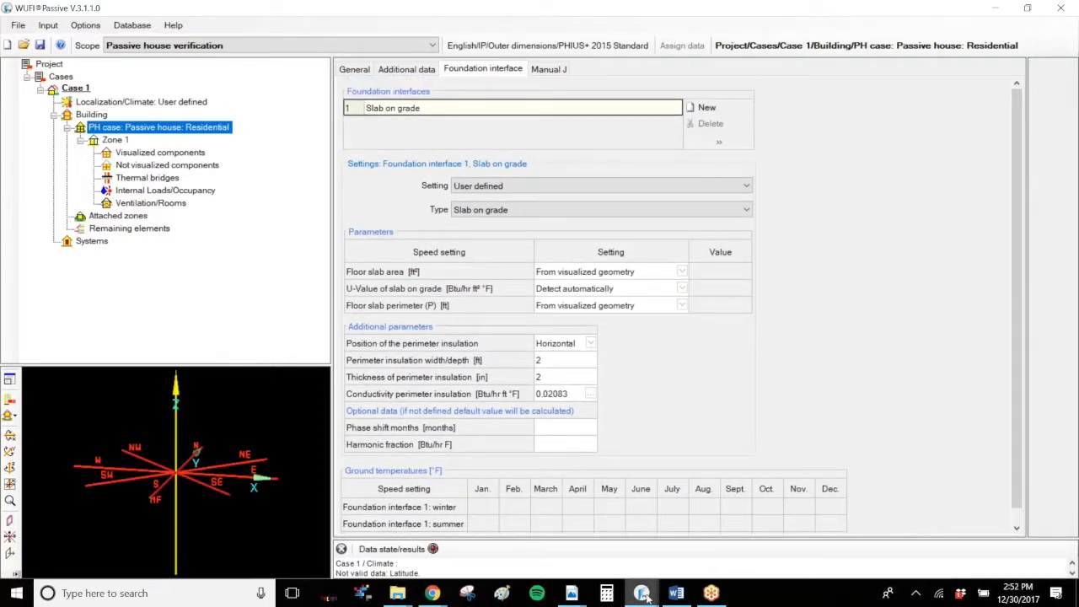
pyautogui.moveTo(642, 596)
pyautogui.click(569, 516)
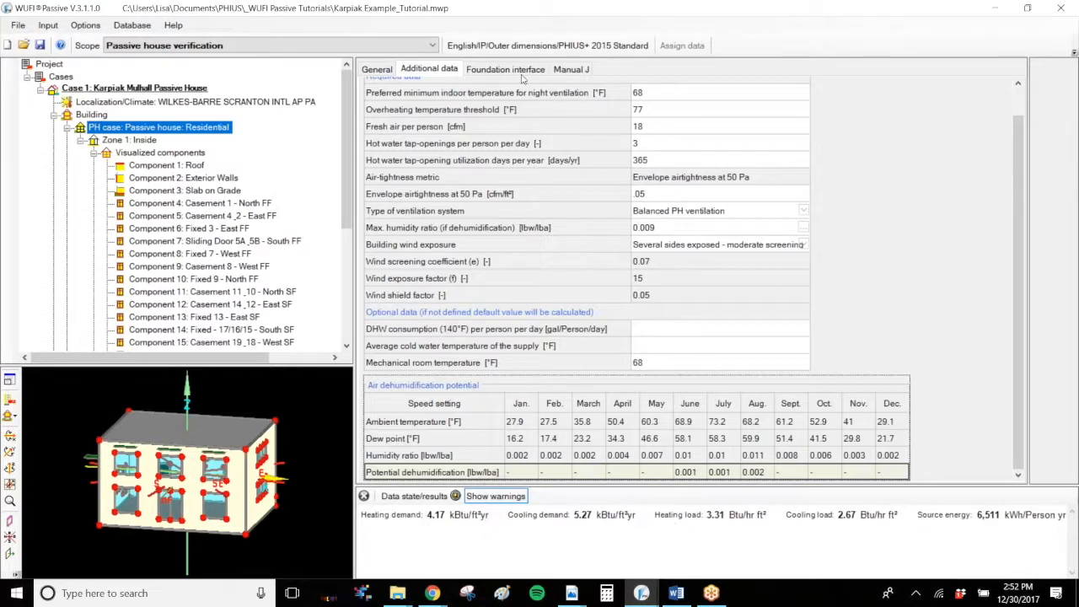
pyautogui.click(522, 72)
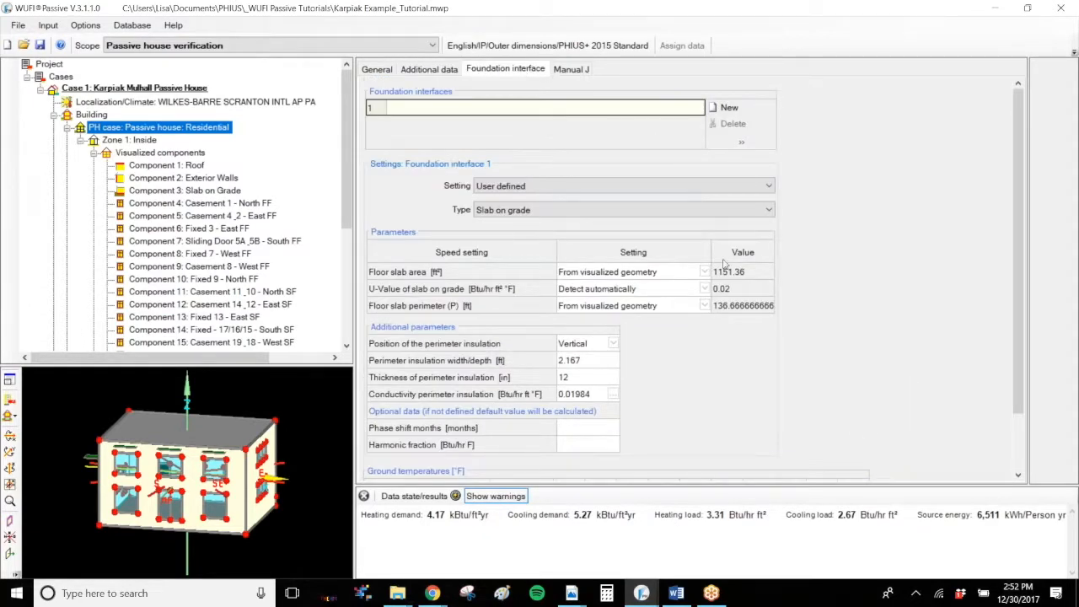
# Step: Compare the foundation interface's floor slab area with the area of the Slab on Grade component selected on the model's underside
pyautogui.click(430, 272)
pyautogui.click(634, 272)
pyautogui.click(635, 272)
pyautogui.moveTo(747, 277)
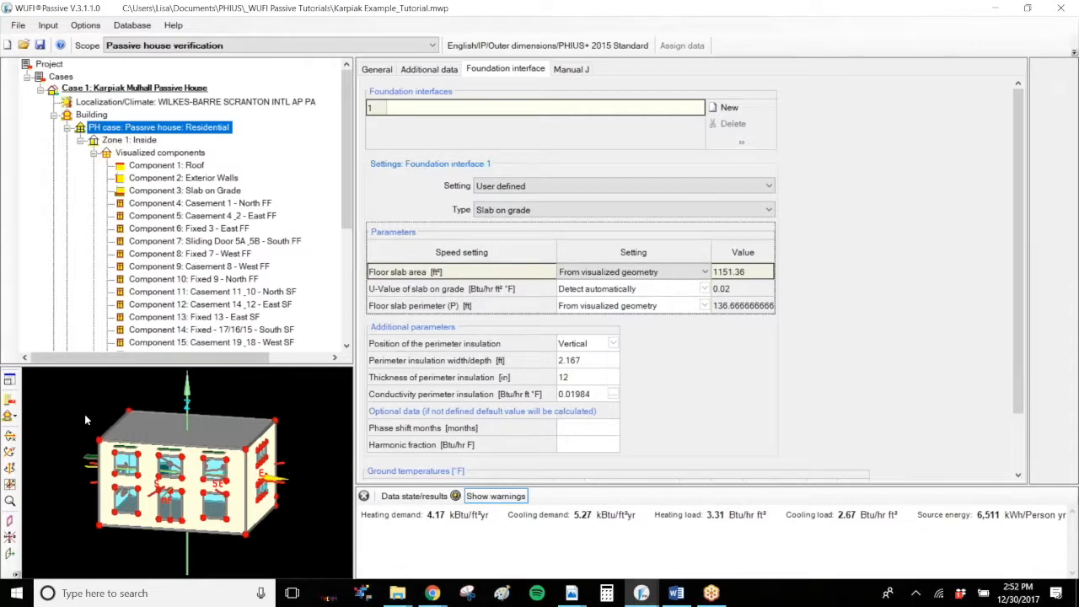
pyautogui.click(11, 439)
pyautogui.click(11, 438)
pyautogui.click(11, 438)
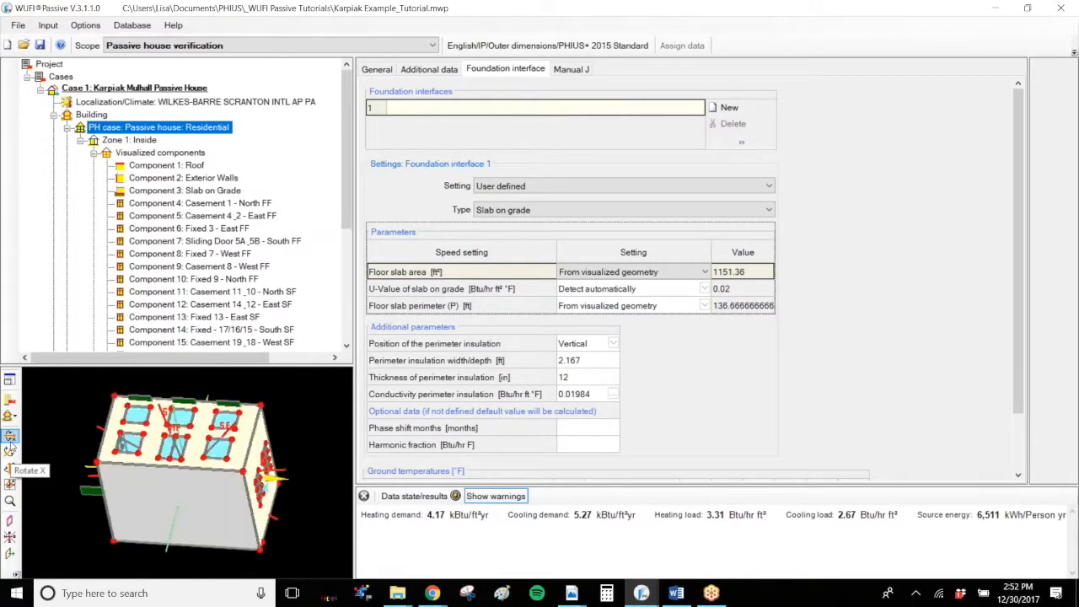
pyautogui.click(201, 509)
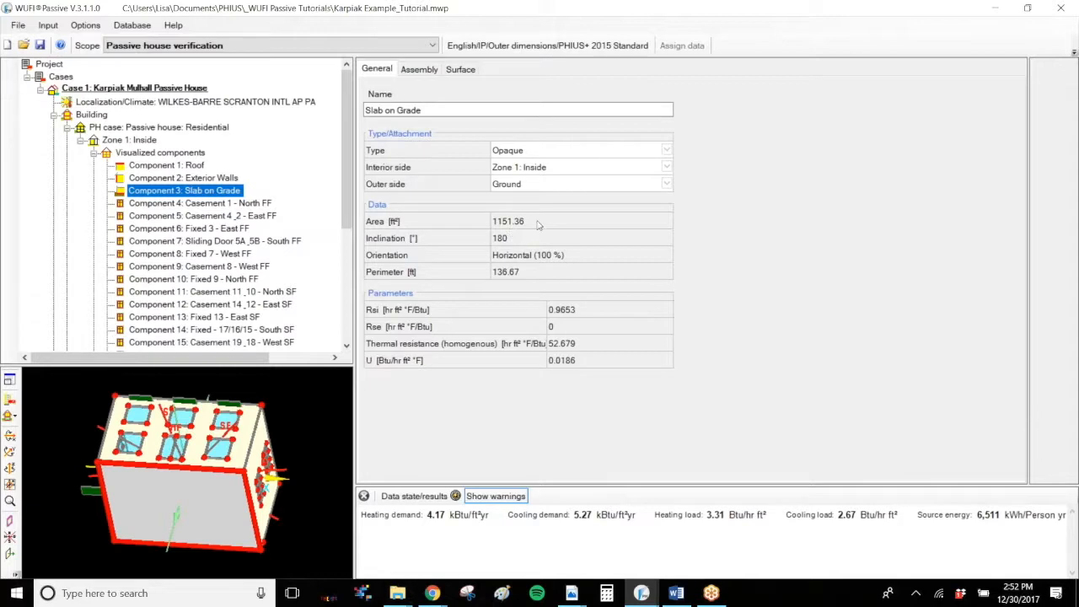
pyautogui.click(498, 221)
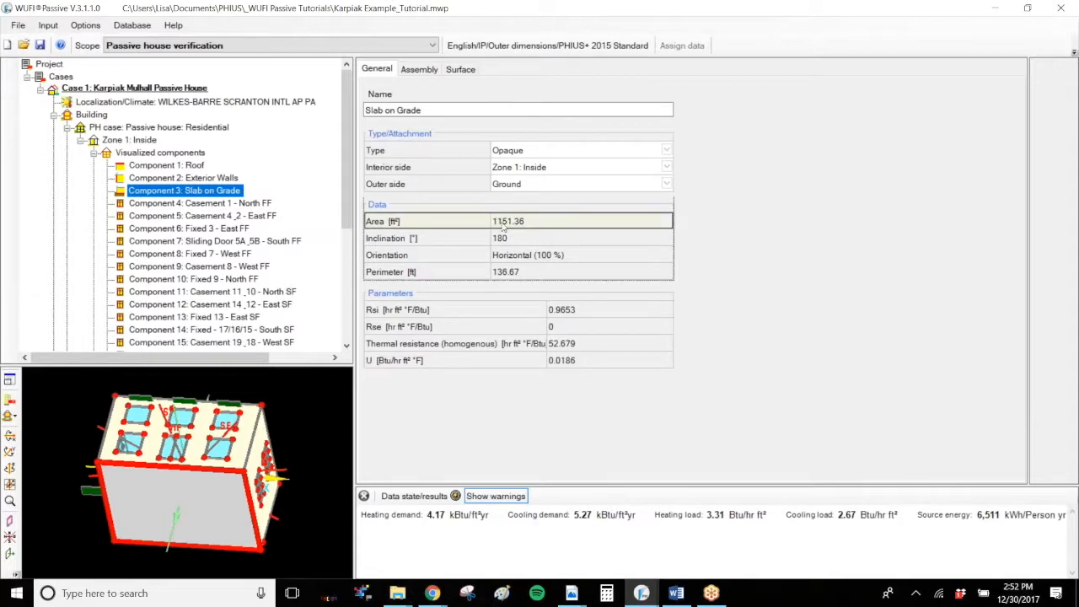
pyautogui.click(150, 127)
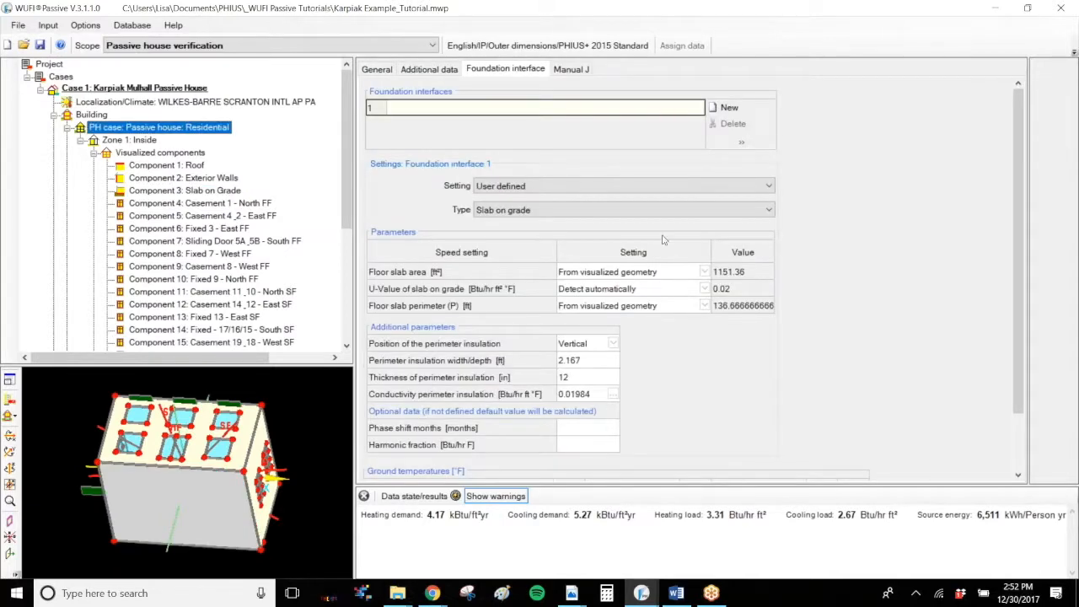
pyautogui.click(736, 272)
# Step: Check the automatically detected slab U-value against the assembly and U-value of the Slab on Grade component
pyautogui.click(740, 292)
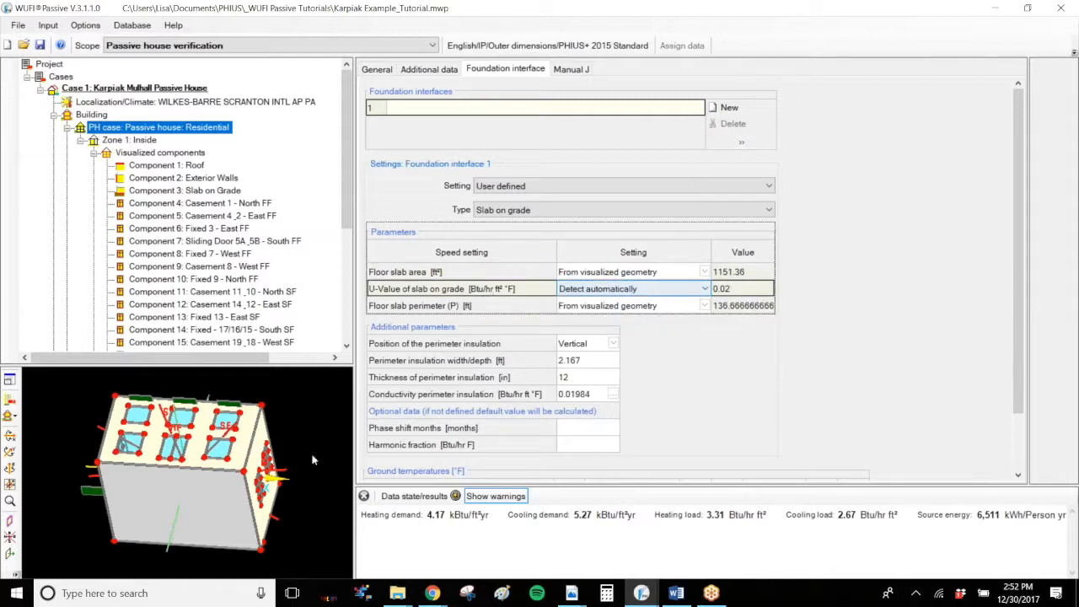
pyautogui.click(216, 505)
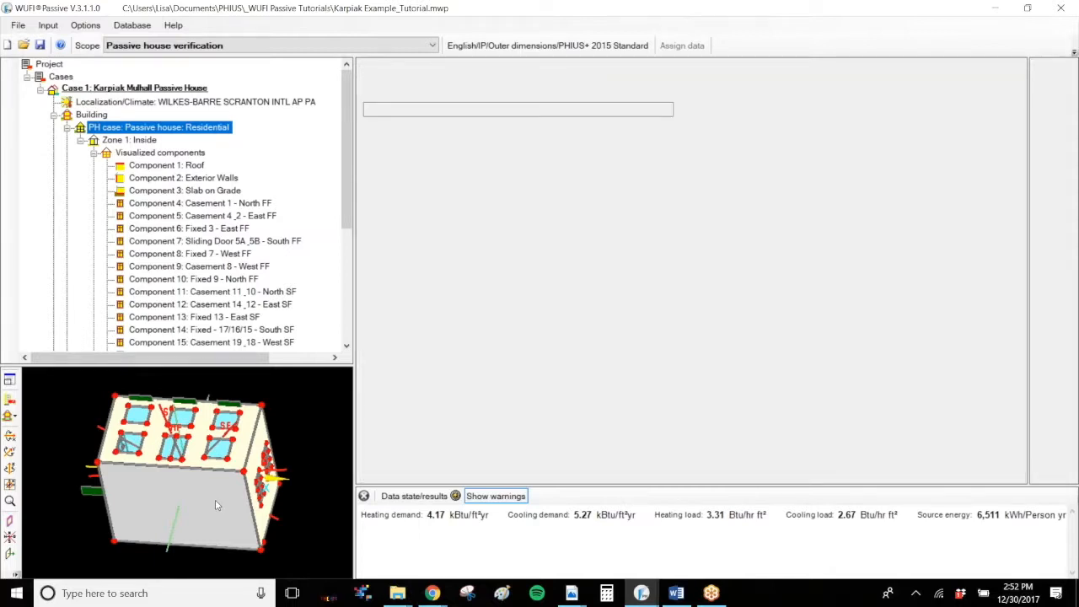
pyautogui.click(418, 69)
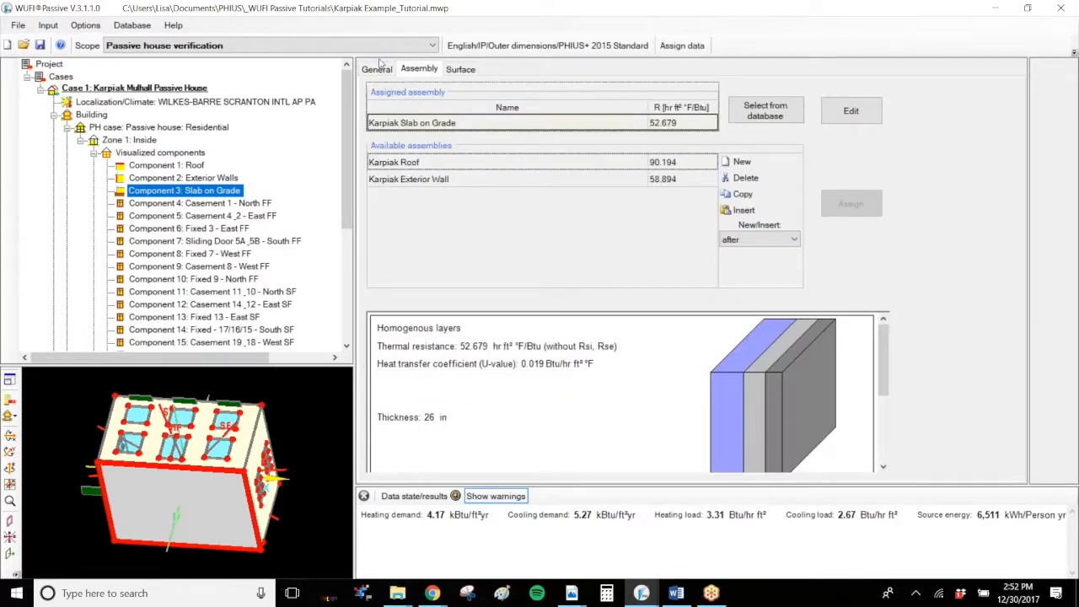
pyautogui.click(379, 68)
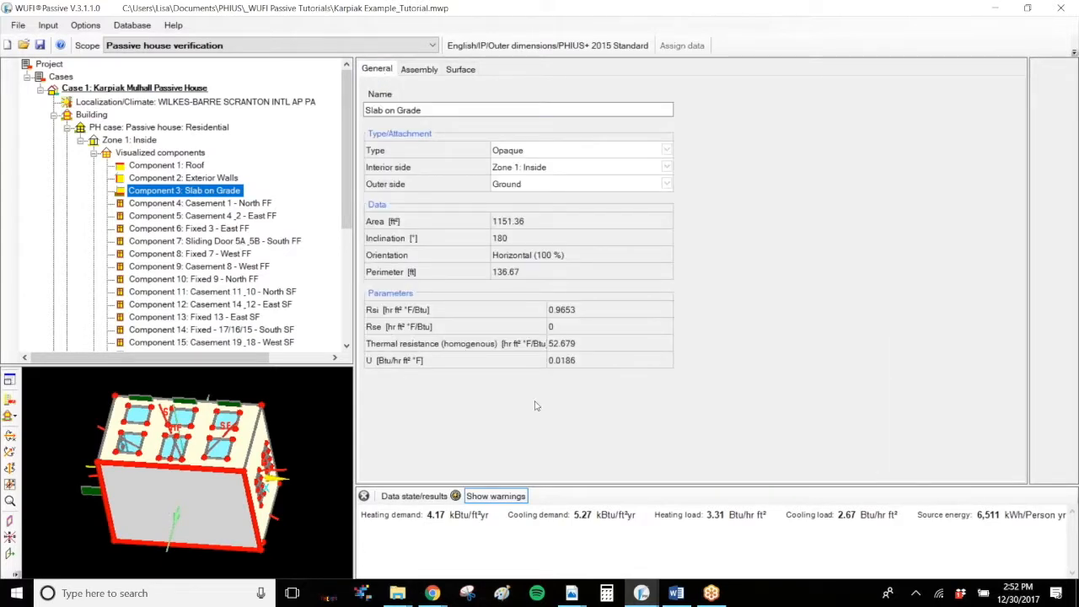
pyautogui.click(390, 364)
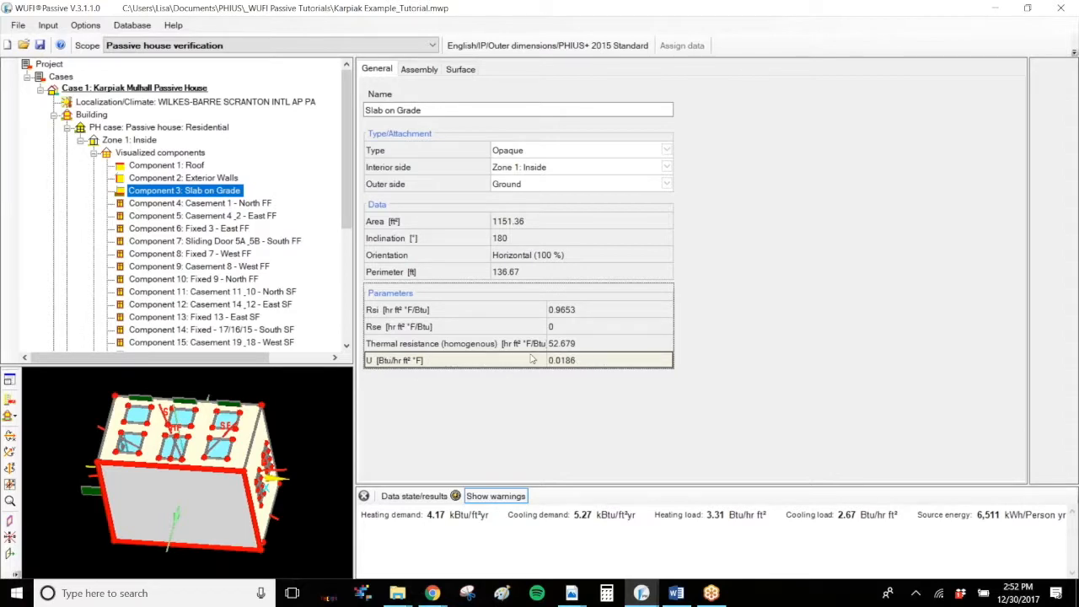
pyautogui.click(172, 128)
pyautogui.click(634, 290)
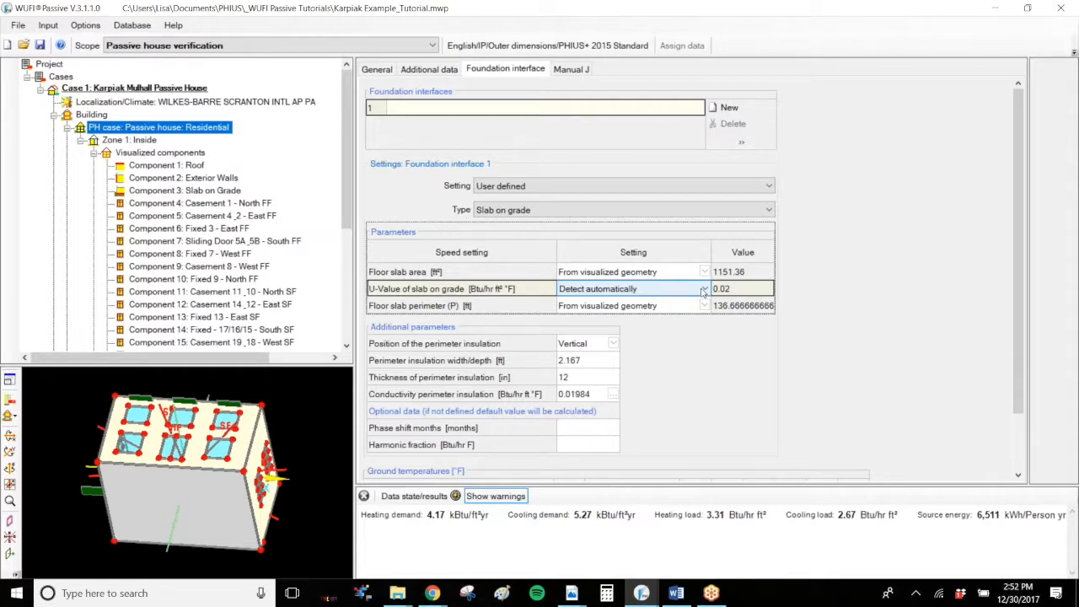
# Step: Compare the floor slab perimeter taken from visualized geometry with the perimeter of the Slab on Grade component
pyautogui.click(677, 306)
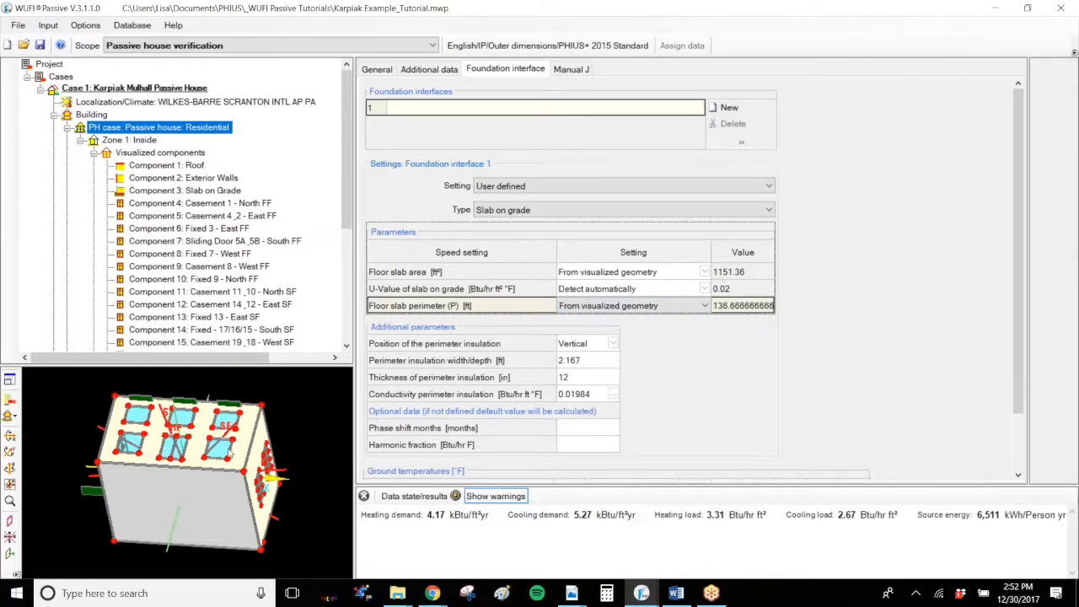
pyautogui.click(205, 496)
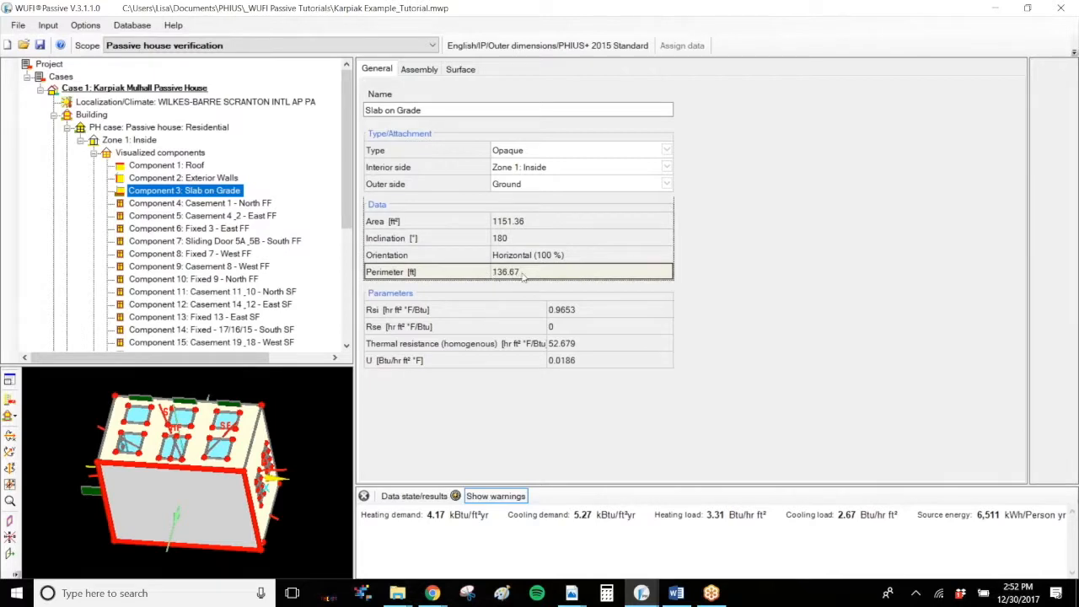
pyautogui.click(131, 130)
pyautogui.click(464, 307)
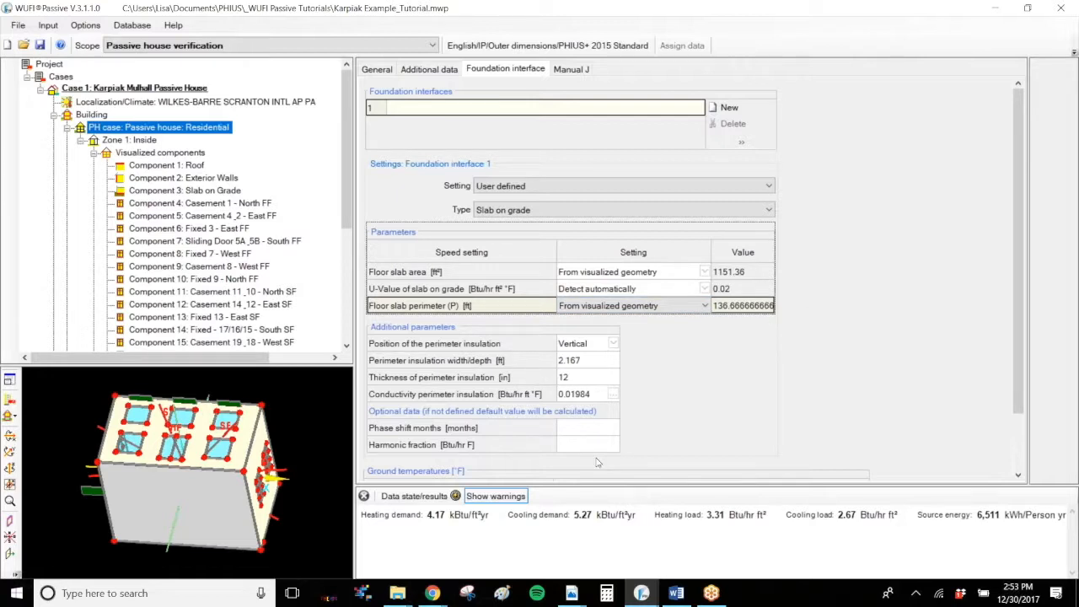
# Step: Examine the monthly ground temperatures for foundation interface 1 in winter and summer and for the entire foundation
pyautogui.scroll(-3, 1029, 447)
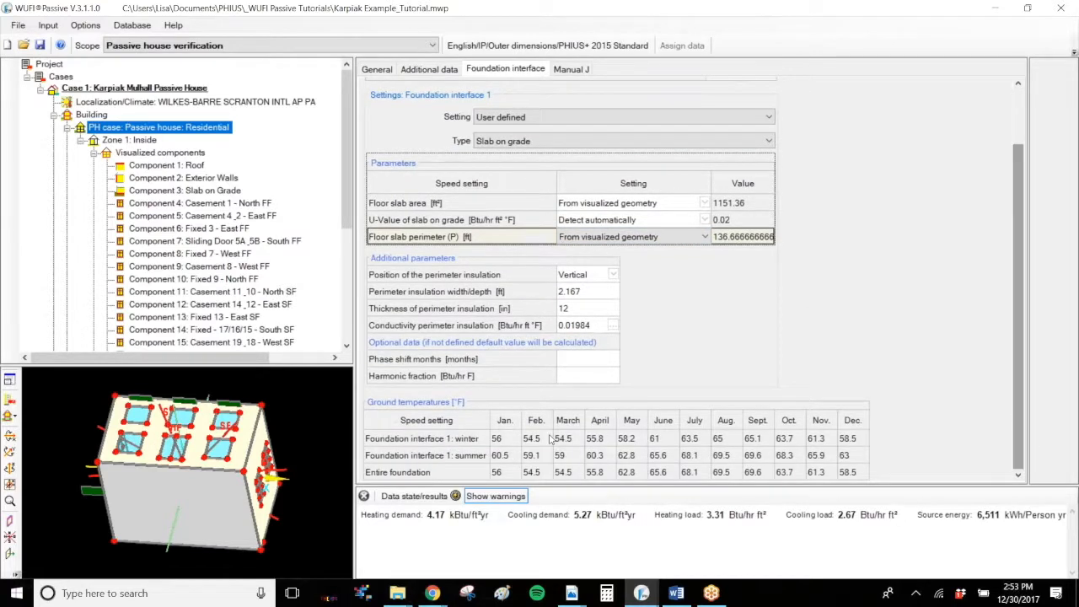
pyautogui.click(512, 440)
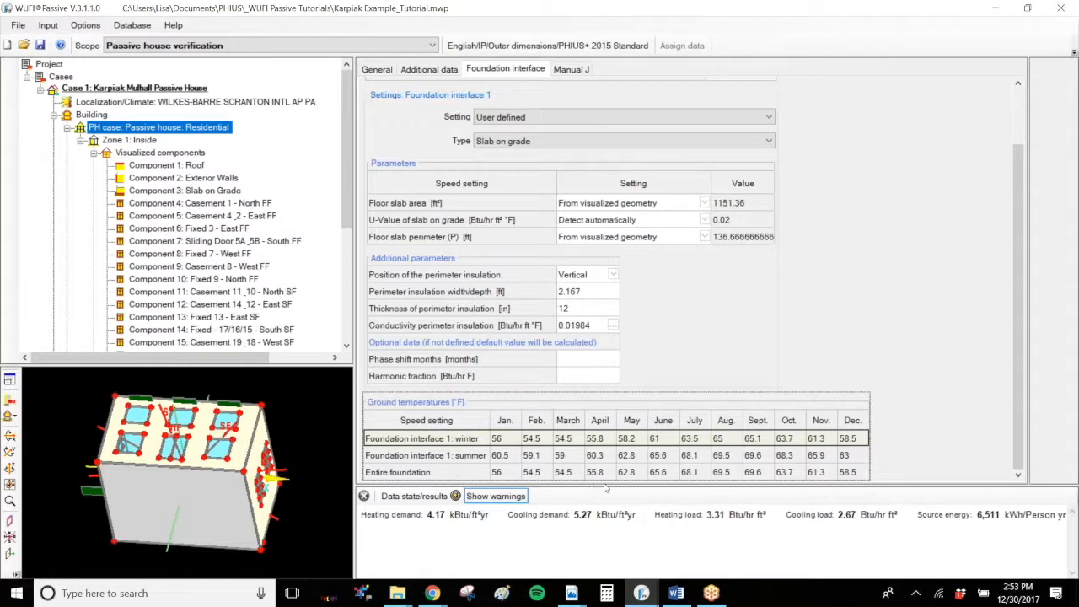
pyautogui.scroll(1, 1018, 467)
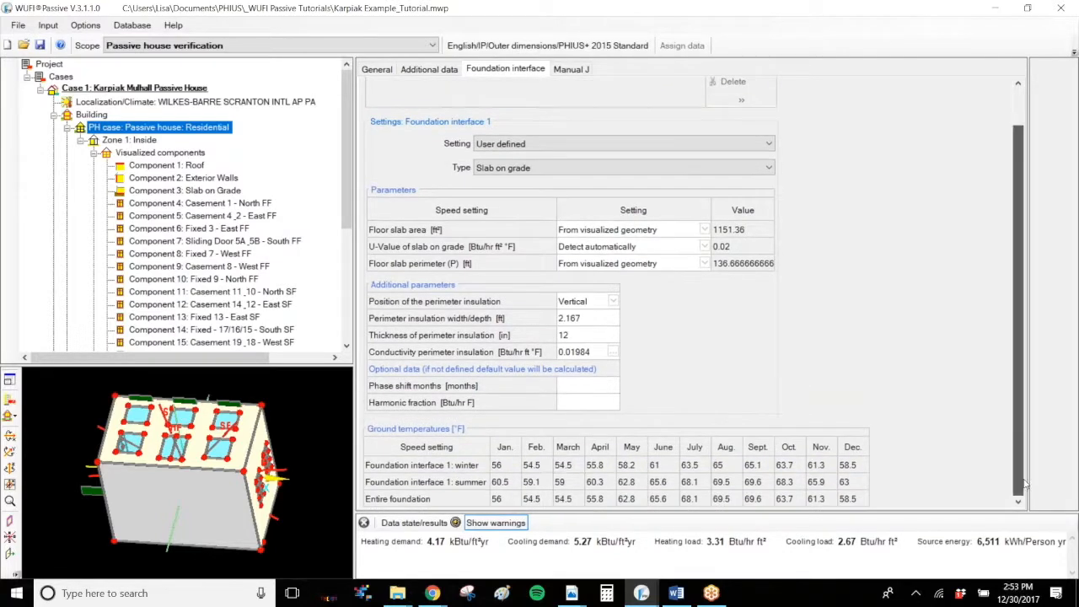
pyautogui.click(519, 474)
pyautogui.click(512, 498)
pyautogui.click(513, 463)
pyautogui.click(514, 501)
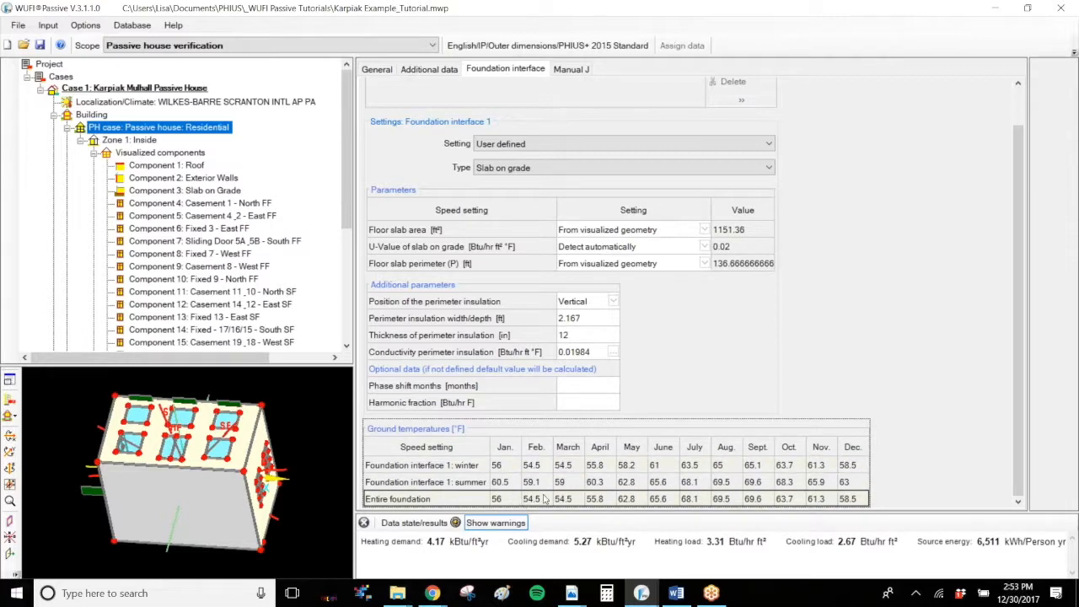
pyautogui.click(515, 484)
pyautogui.click(513, 470)
pyautogui.click(516, 486)
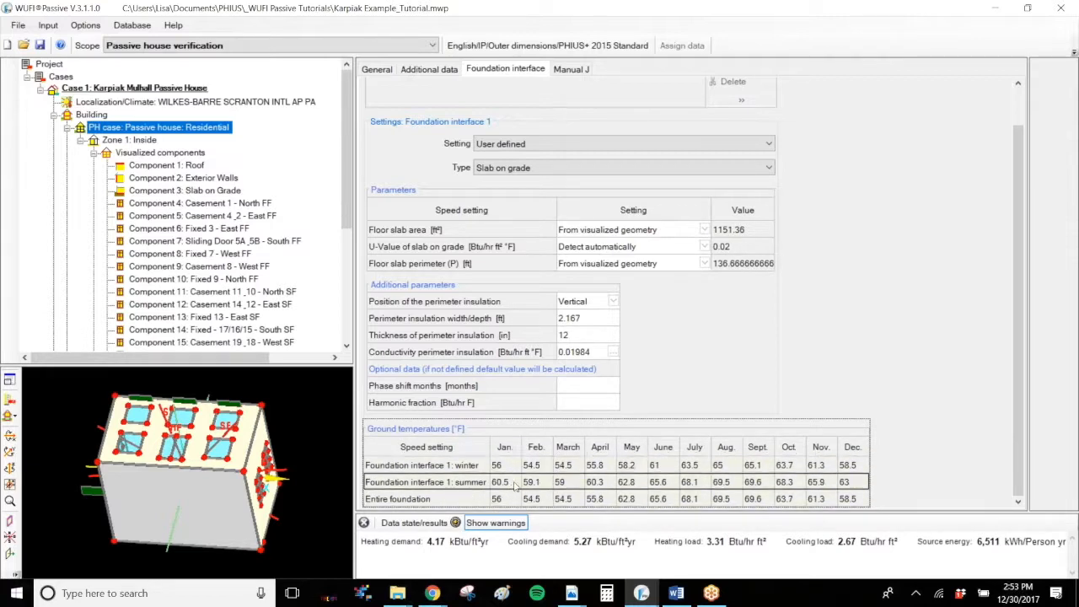
pyautogui.click(549, 473)
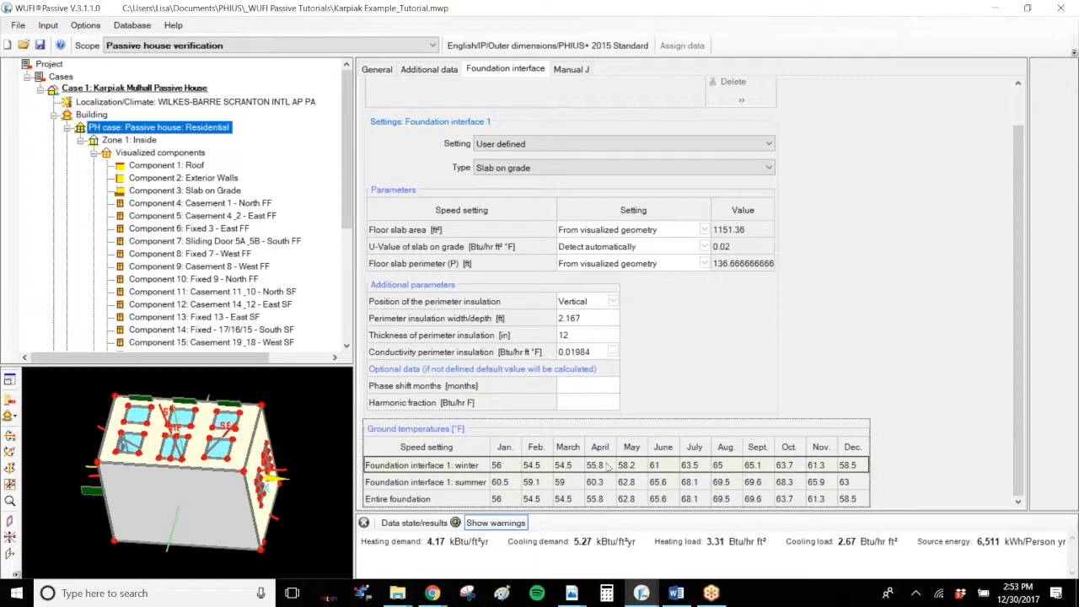